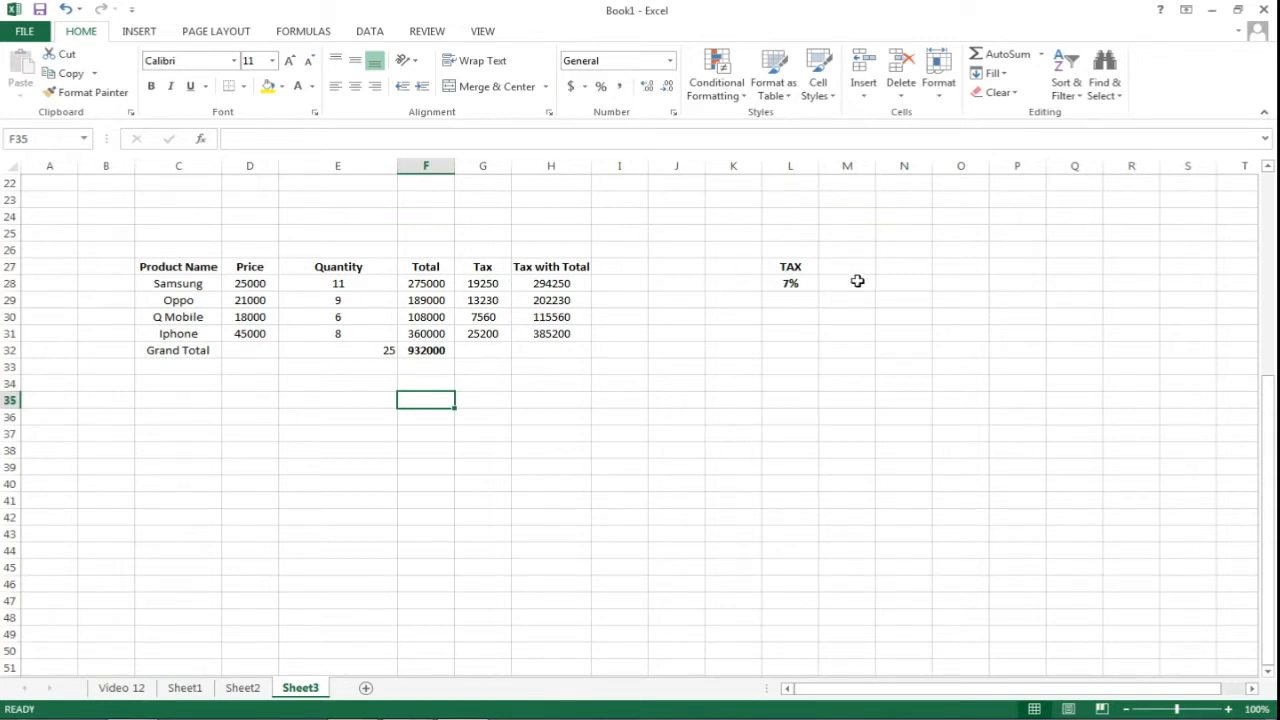
Examine the SUM formulas behind the Quantity and Total figures in cells E32 and F32 of the Grand Total row.
{"action": "left_click", "coordinate": [368, 355]}
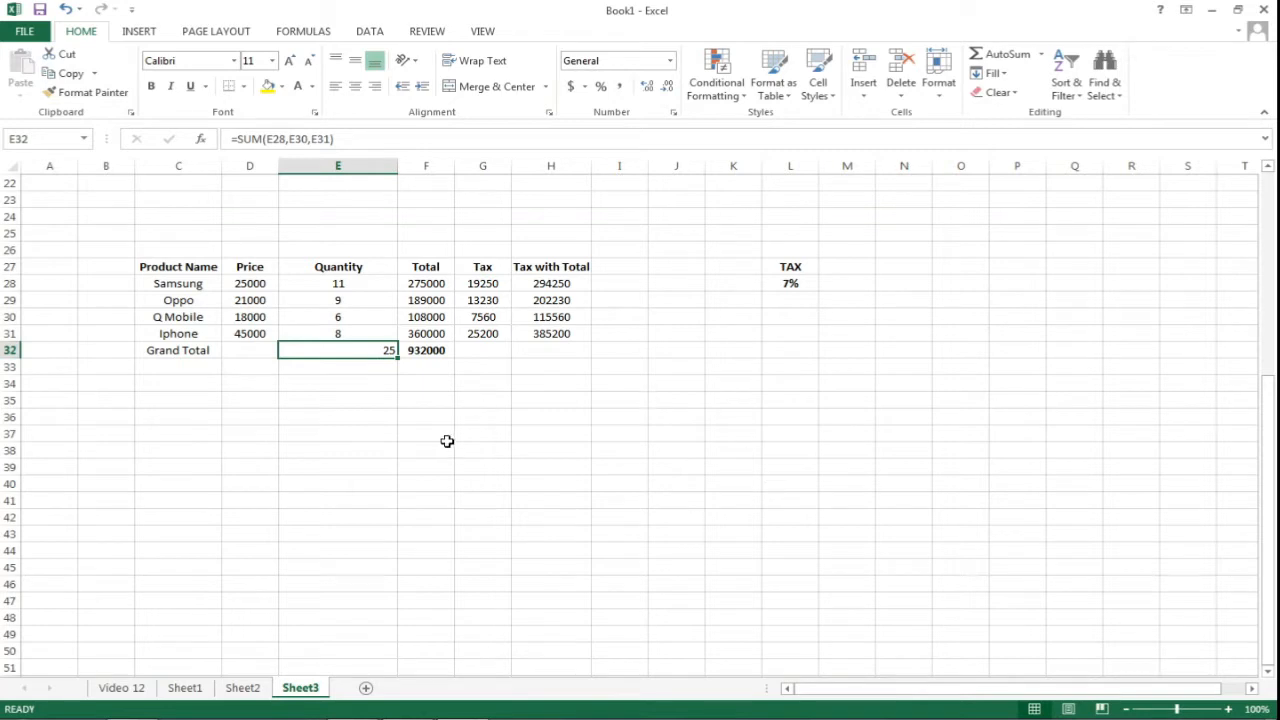
{"action": "left_click", "coordinate": [434, 401]}
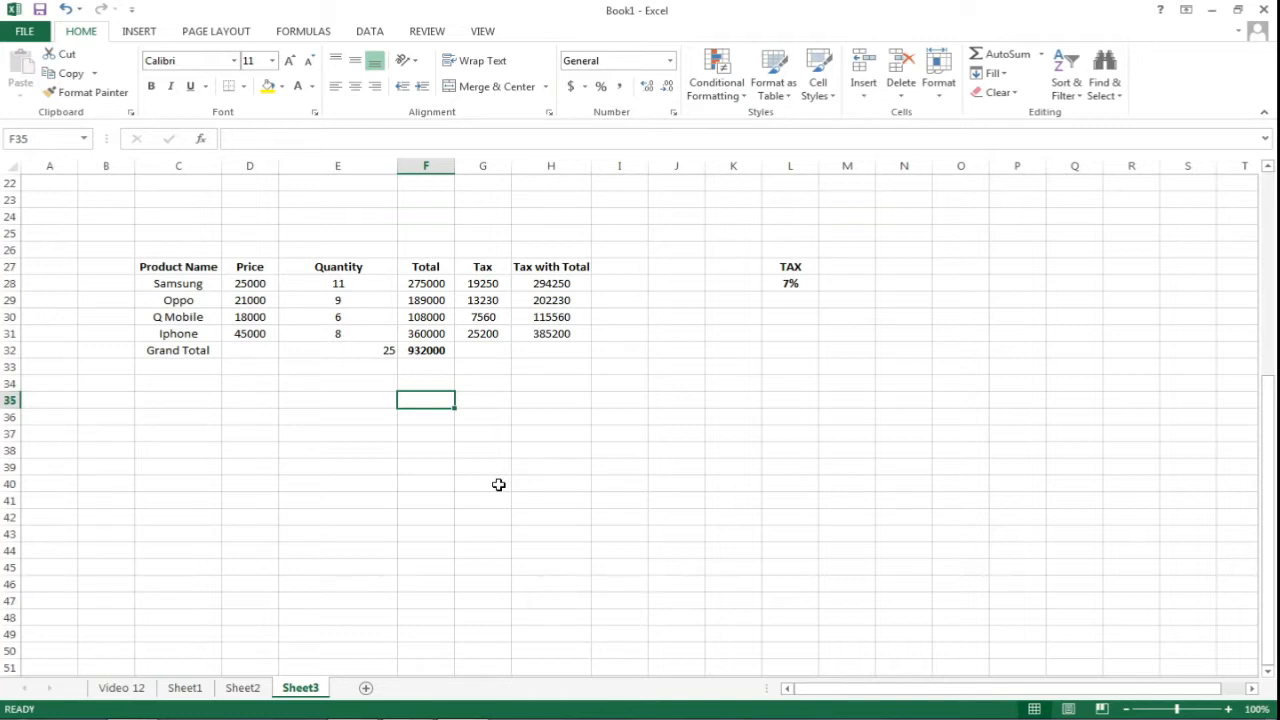
{"action": "left_click", "coordinate": [433, 379]}
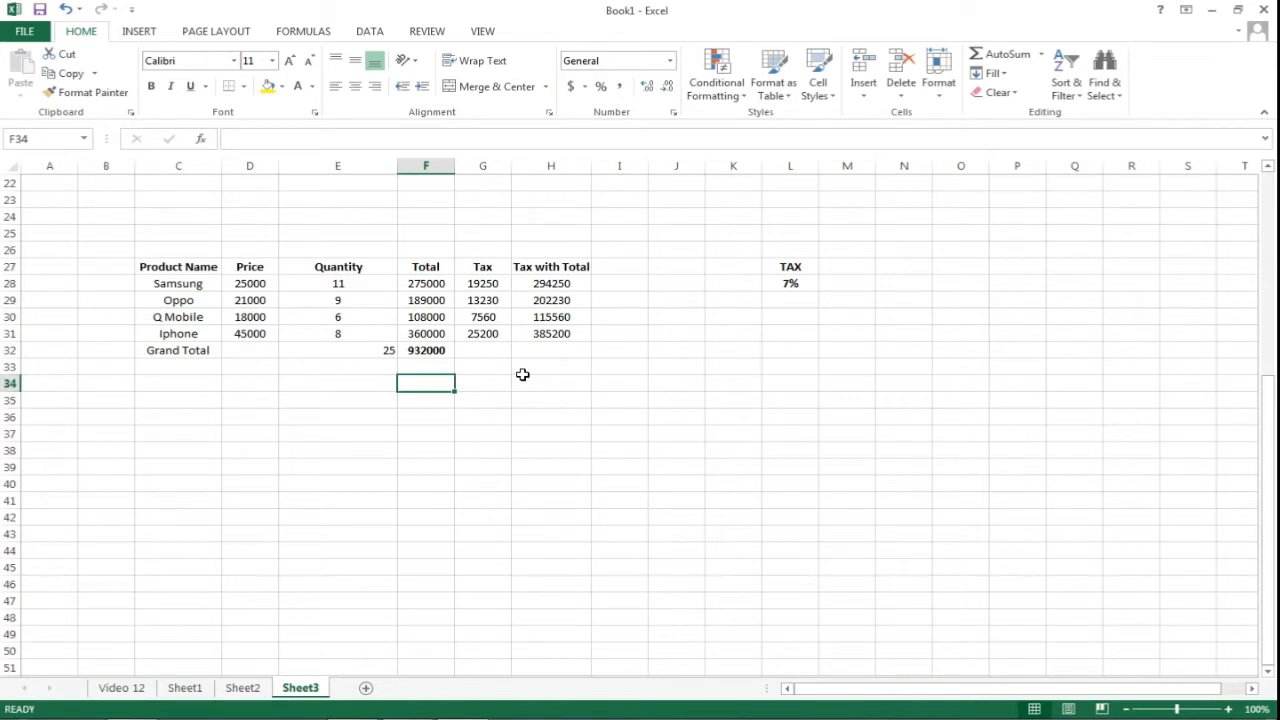
{"action": "left_click", "coordinate": [428, 350]}
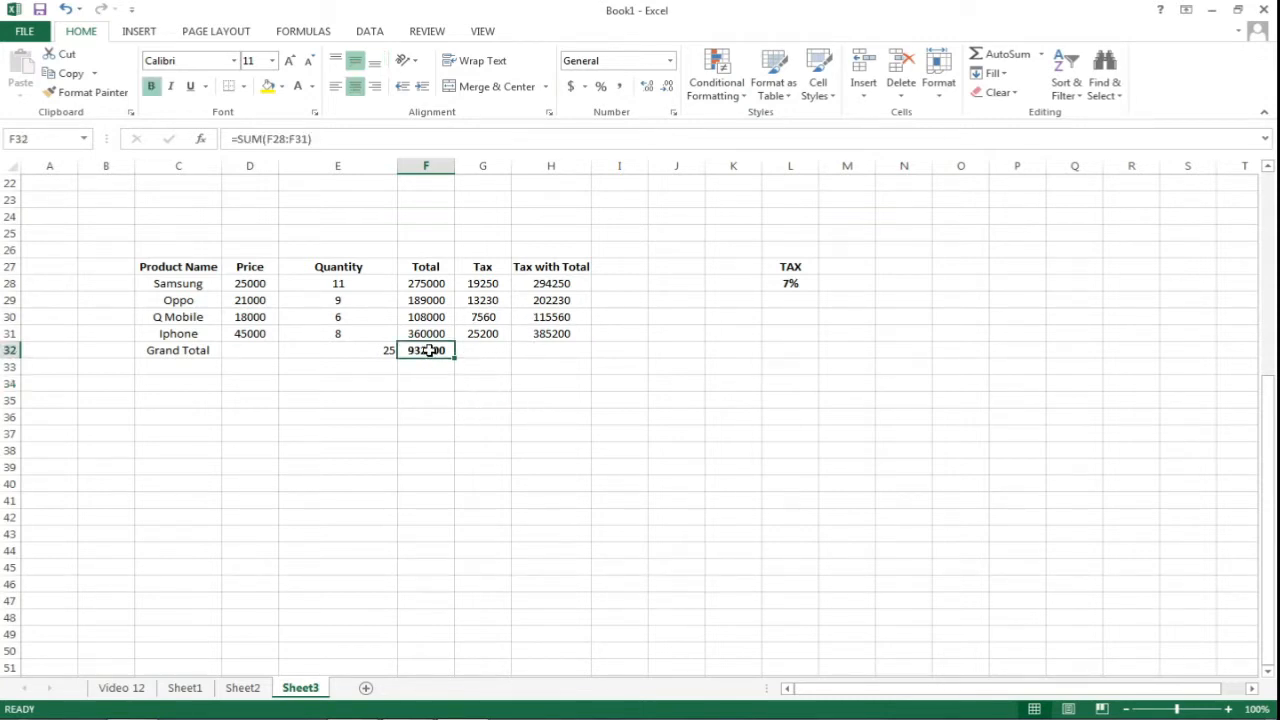
{"action": "key", "text": "F2"}
{"action": "left_click", "coordinate": [240, 141]}
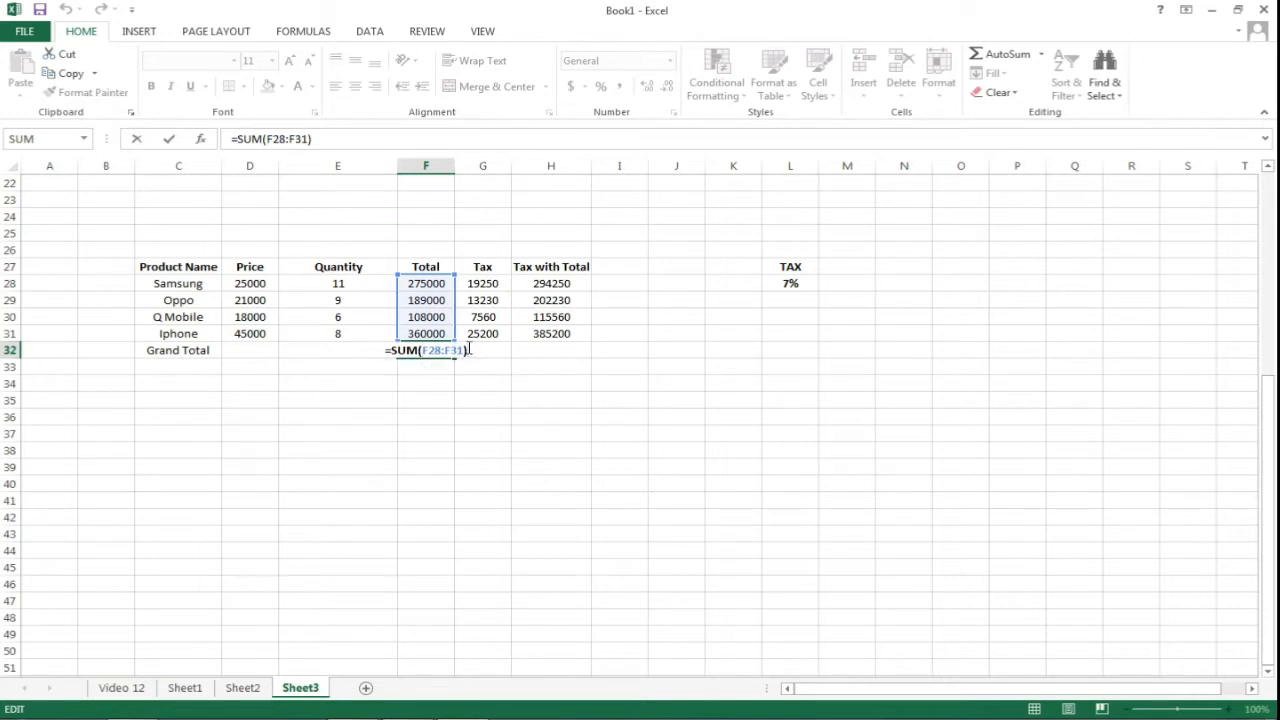
{"action": "key", "text": "Return"}
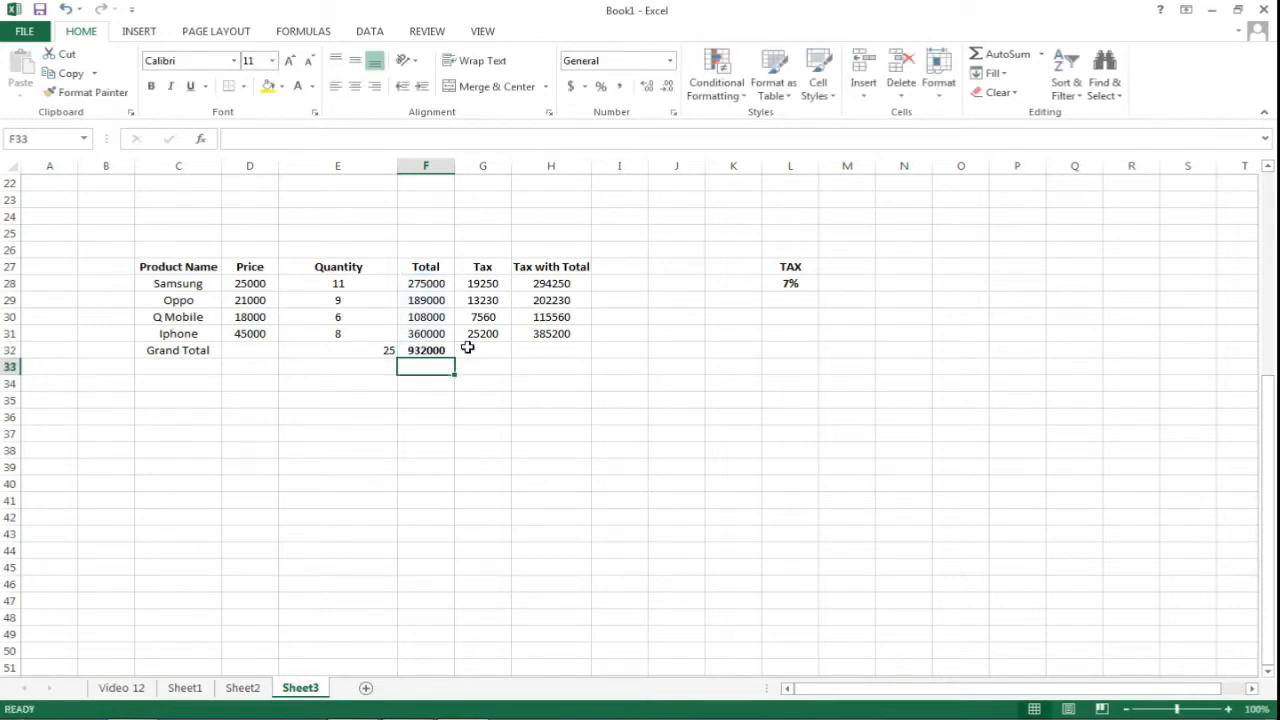
Look through the functions offered by AutoSum and select the Tax with Total values in H28:H31.
{"action": "left_click", "coordinate": [1042, 55]}
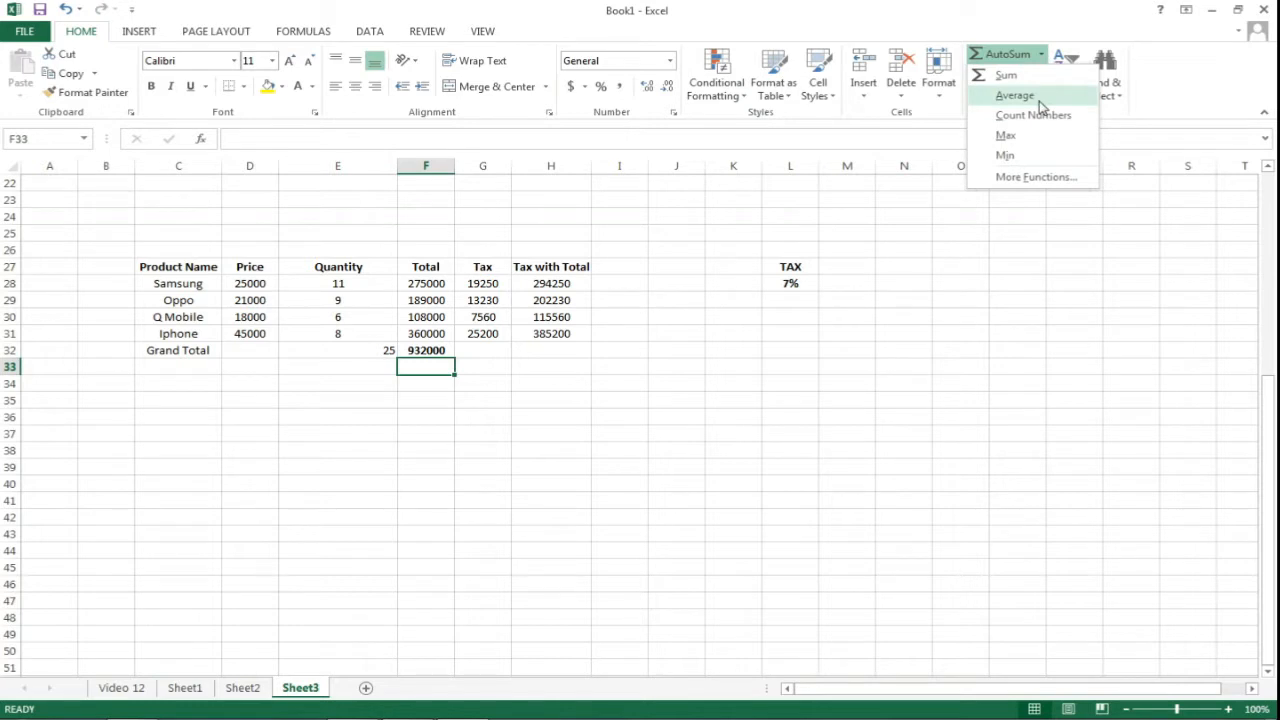
{"action": "left_click", "coordinate": [550, 345]}
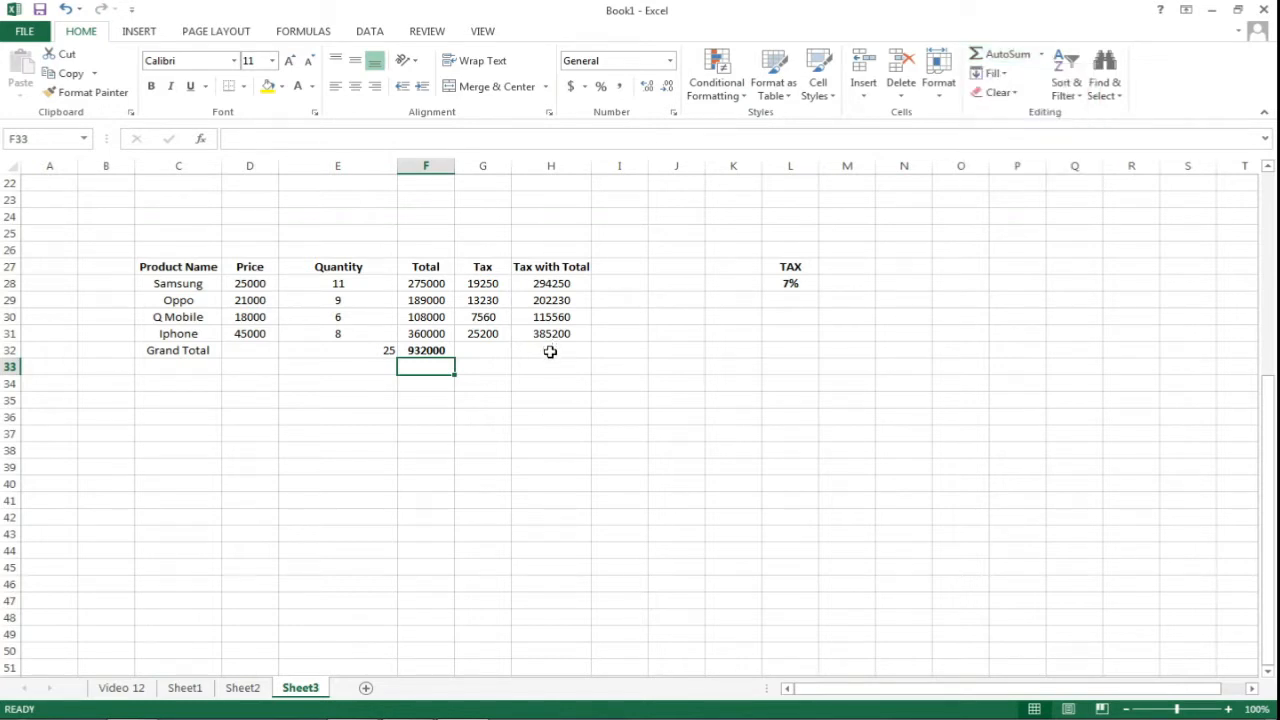
{"action": "left_click", "coordinate": [550, 352]}
{"action": "left_click_drag", "start_coordinate": [557, 283], "coordinate": [561, 337]}
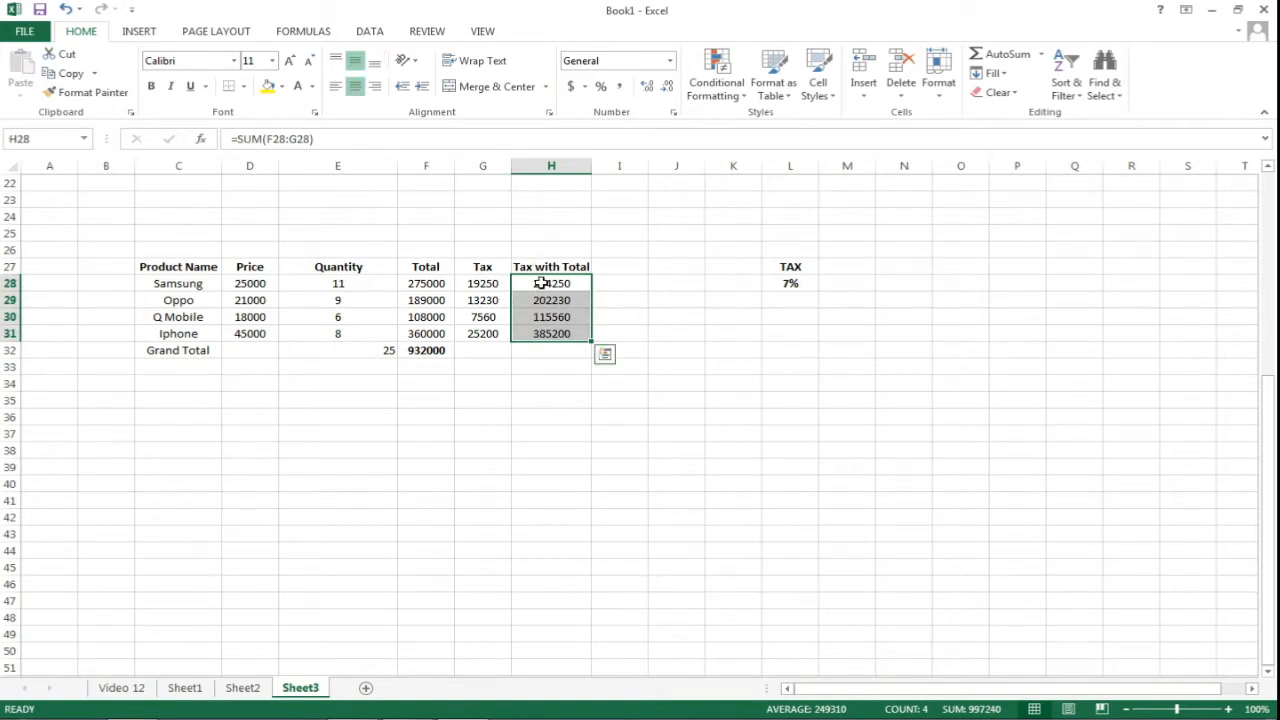
Enter =AVERAGE(F28:F31) in cell F36 to average the Total column of the product table.
{"action": "left_click", "coordinate": [430, 351]}
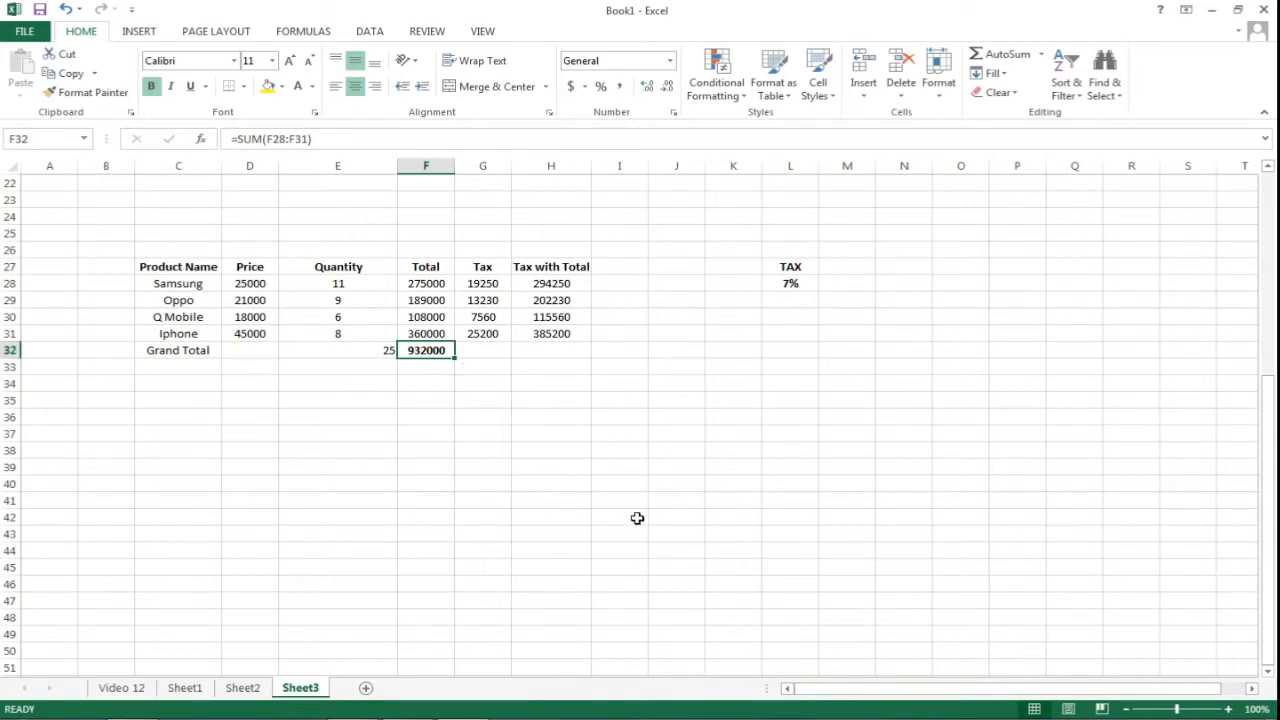
{"action": "key", "text": "Down"}
{"action": "key", "text": "Down"}
{"action": "key", "text": "Down"}
{"action": "key", "text": "Down"}
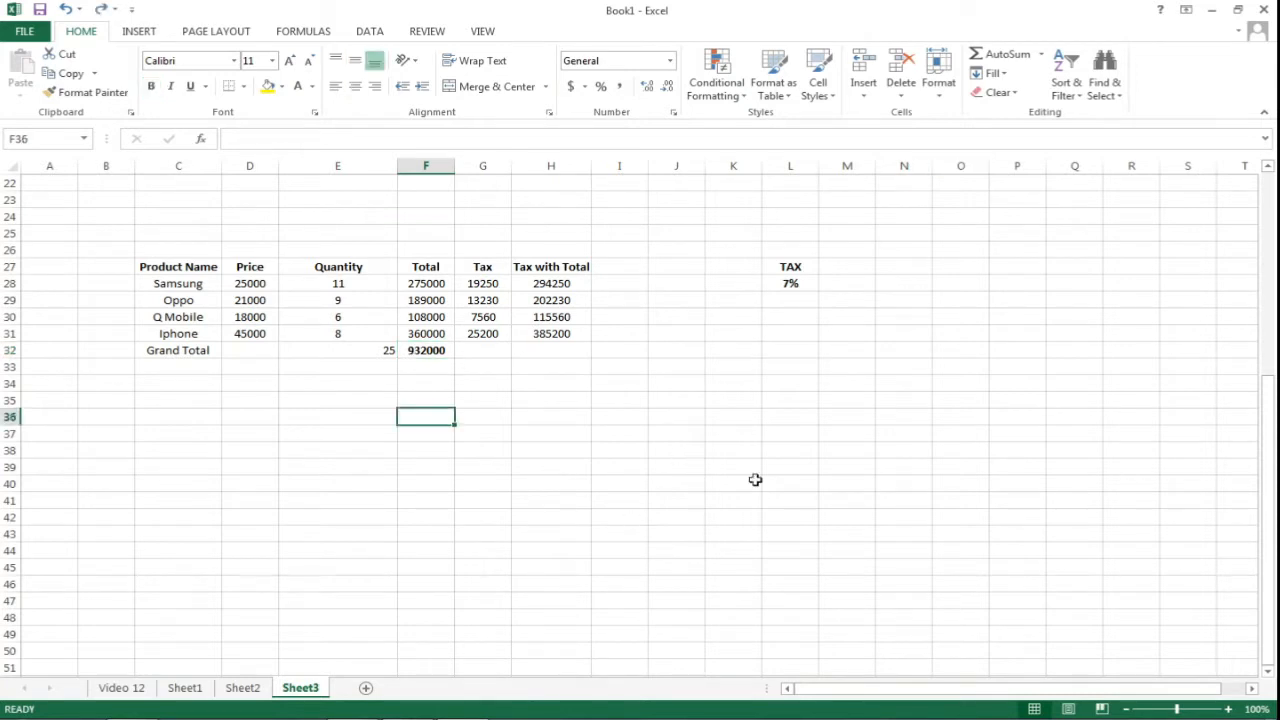
{"action": "type", "text": "="}
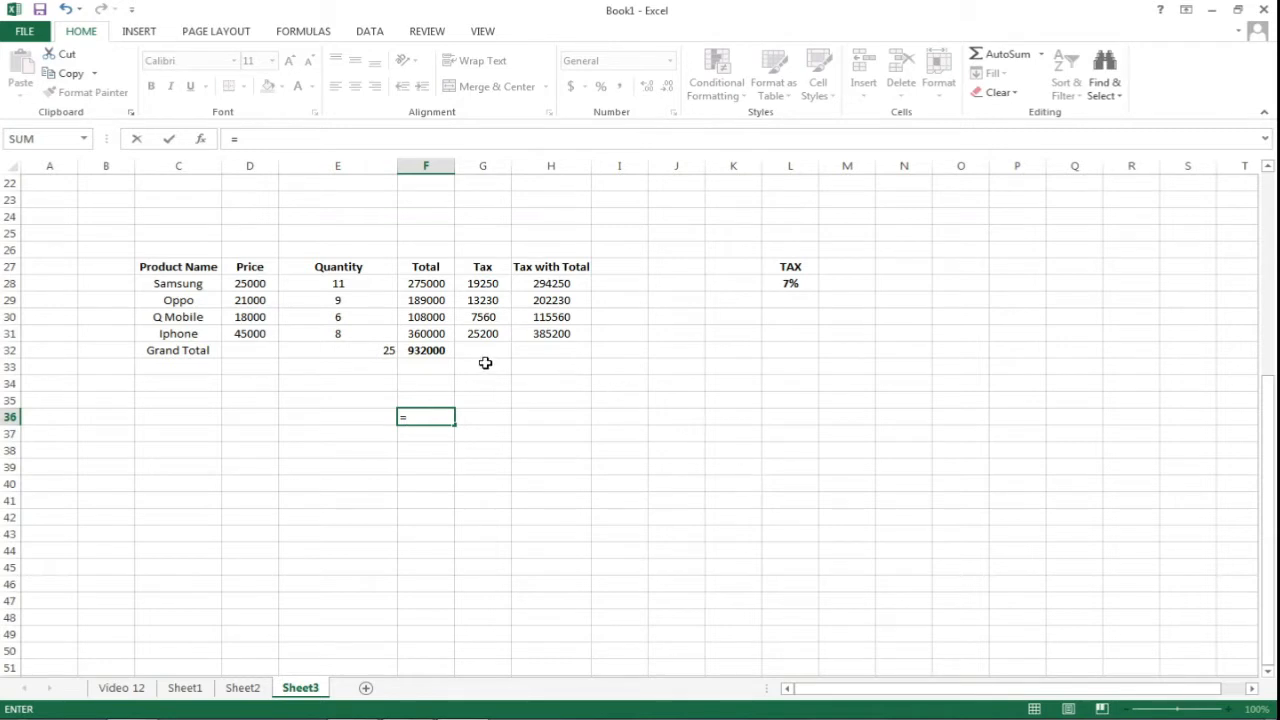
{"action": "type", "text": "aver"}
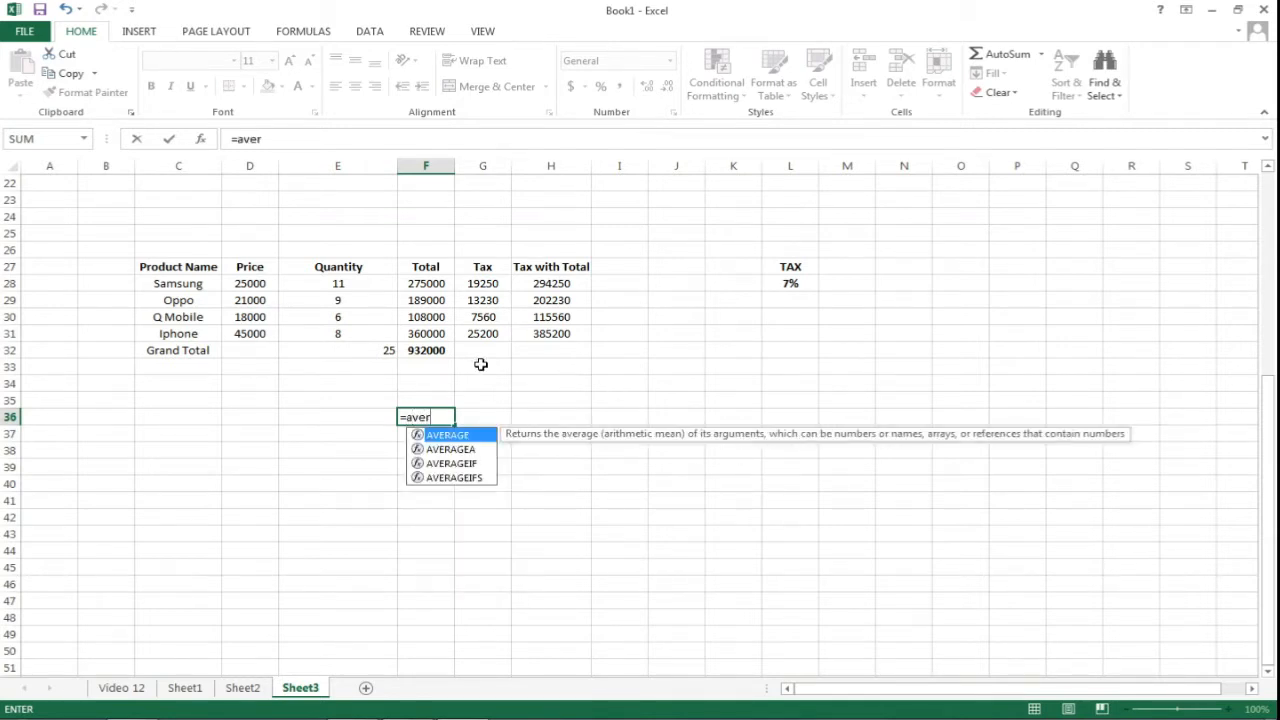
{"action": "double_click", "coordinate": [457, 436]}
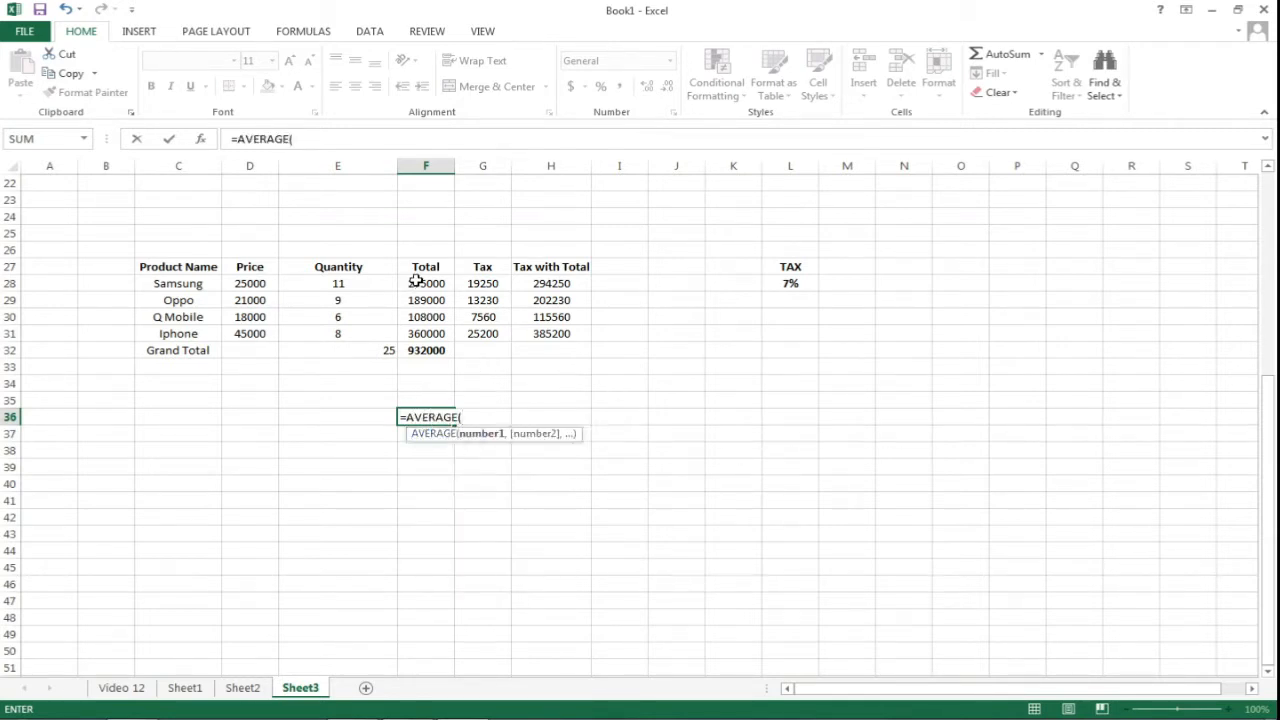
{"action": "left_click_drag", "start_coordinate": [424, 284], "coordinate": [418, 320]}
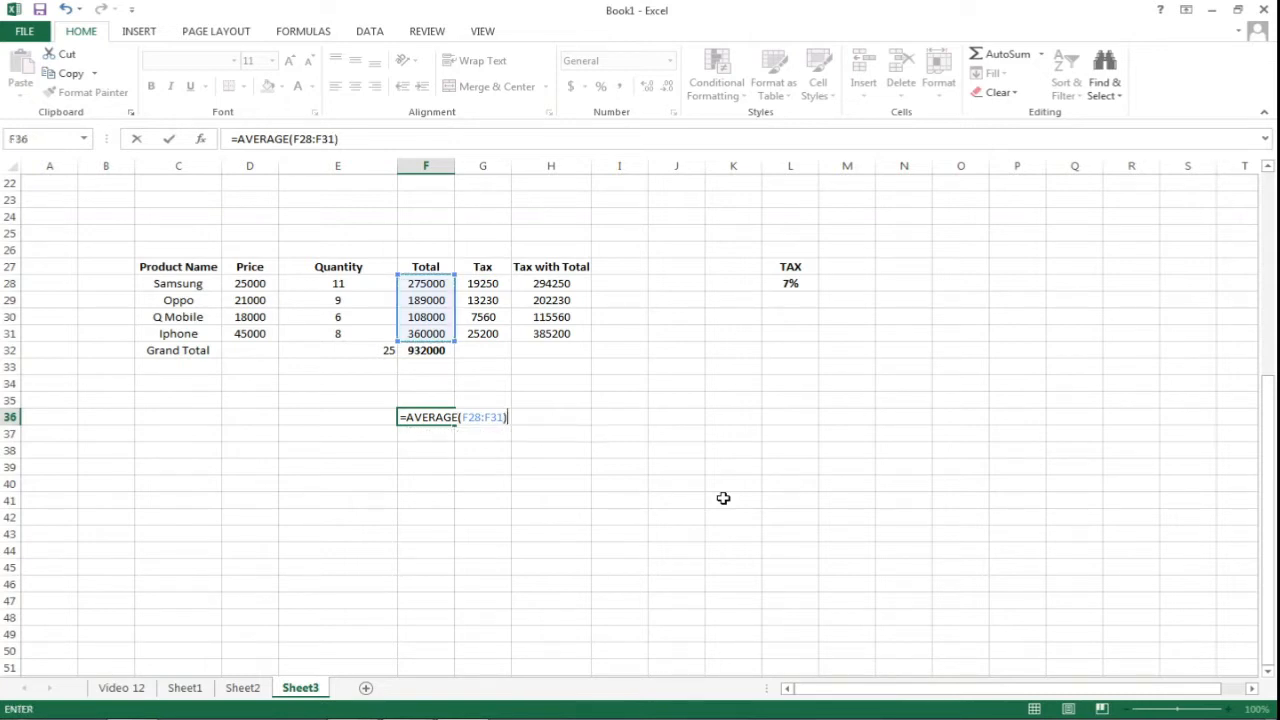
{"action": "key", "text": "Return"}
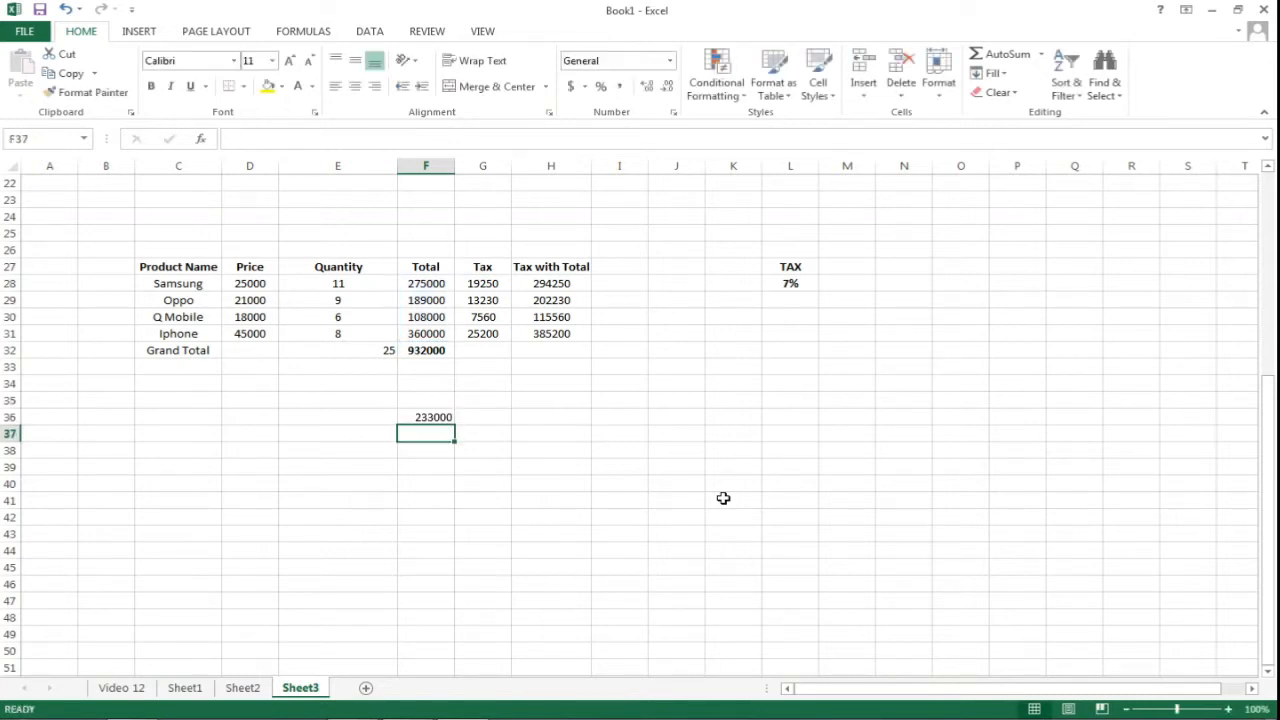
Check the AVERAGE formula in F36 and select the Quantity values in E28:E31.
{"action": "left_click", "coordinate": [422, 418]}
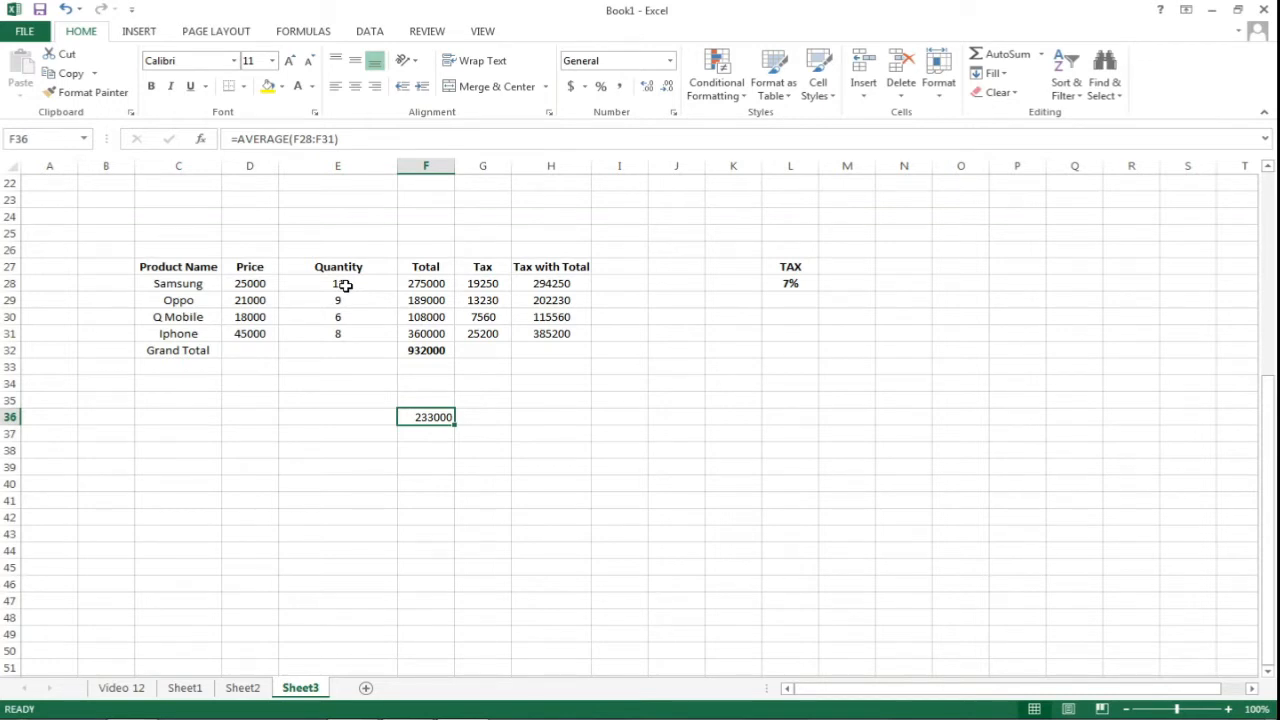
{"action": "left_click_drag", "start_coordinate": [345, 285], "coordinate": [354, 333]}
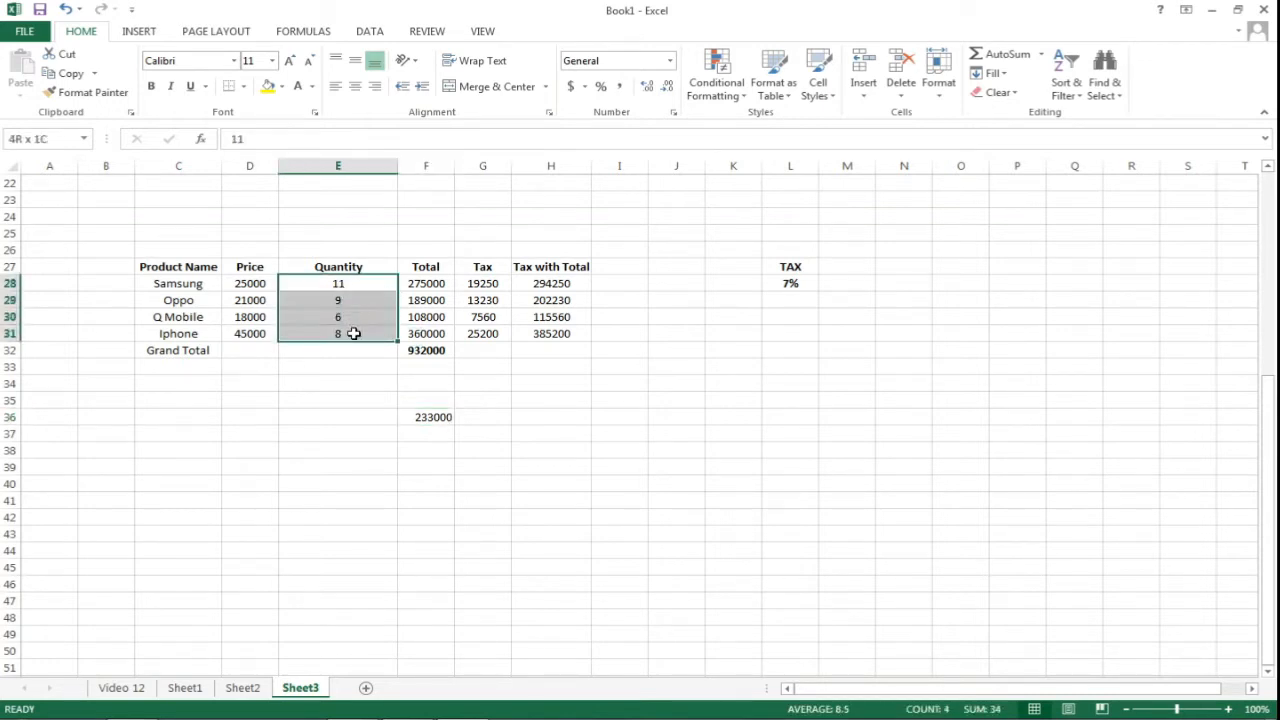
{"action": "right_click", "coordinate": [355, 306]}
{"action": "key", "text": "Escape"}
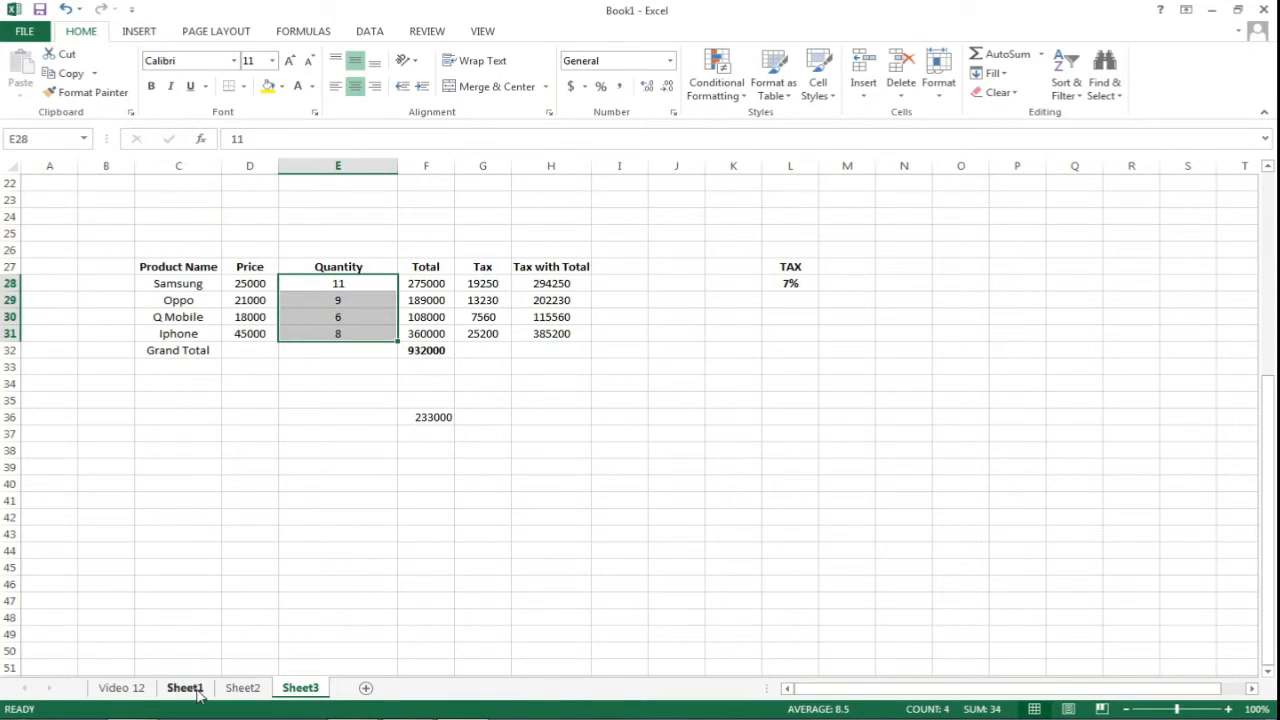
On Sheet1, enter =COUNT(G4:G30) in cell G31 to count the Monthly Working Hours entries.
{"action": "left_click", "coordinate": [197, 690]}
{"action": "scroll", "coordinate": [786, 600], "scroll_direction": "up", "scroll_amount": 3}
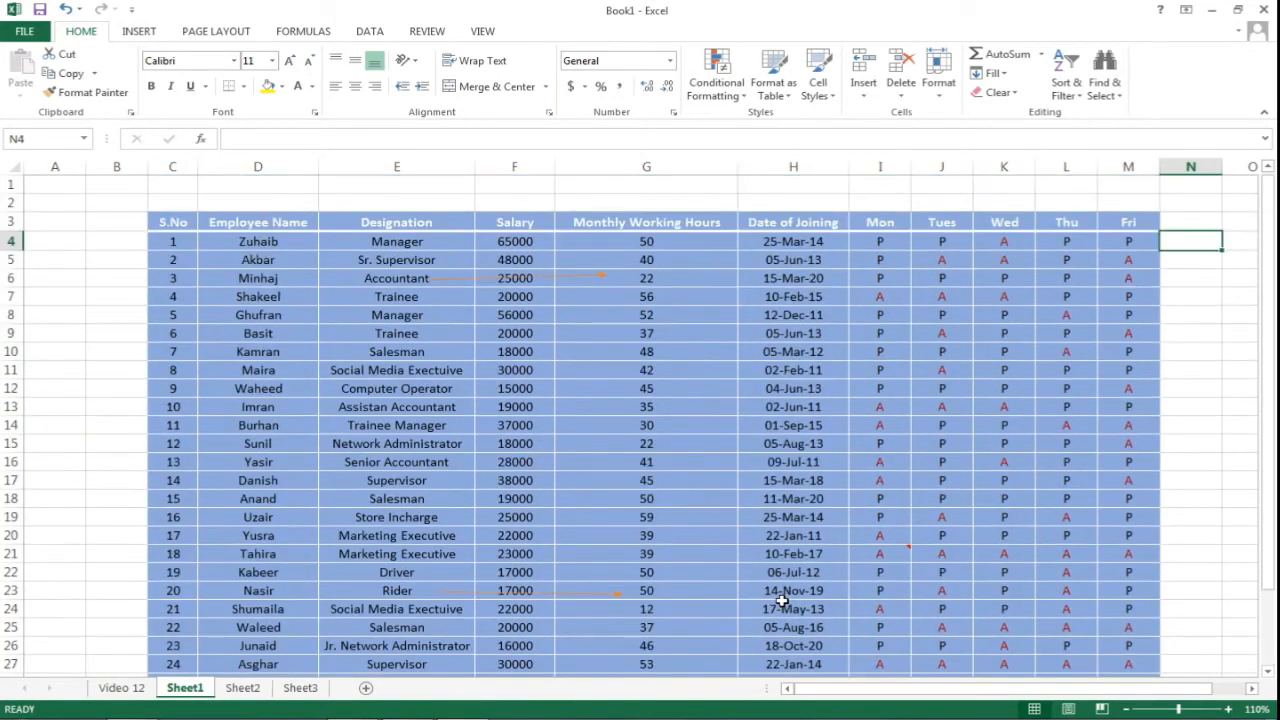
{"action": "left_click_drag", "start_coordinate": [683, 248], "coordinate": [657, 601]}
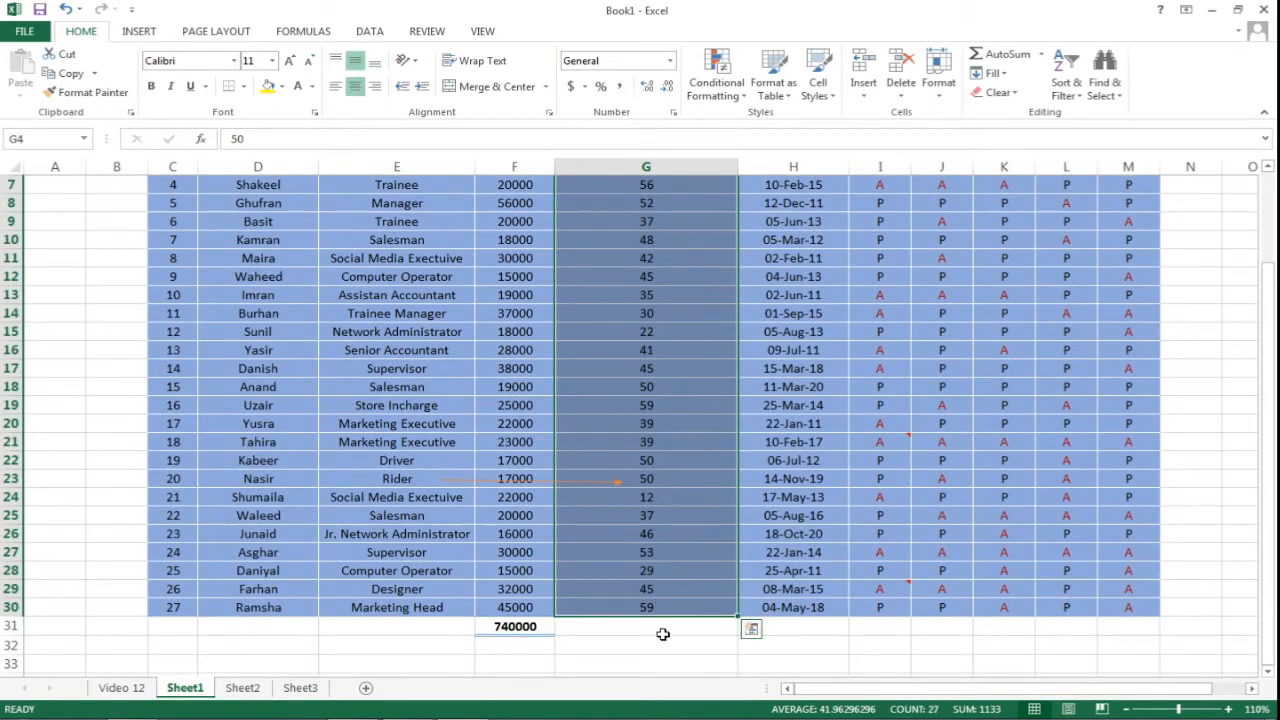
{"action": "left_click", "coordinate": [662, 628]}
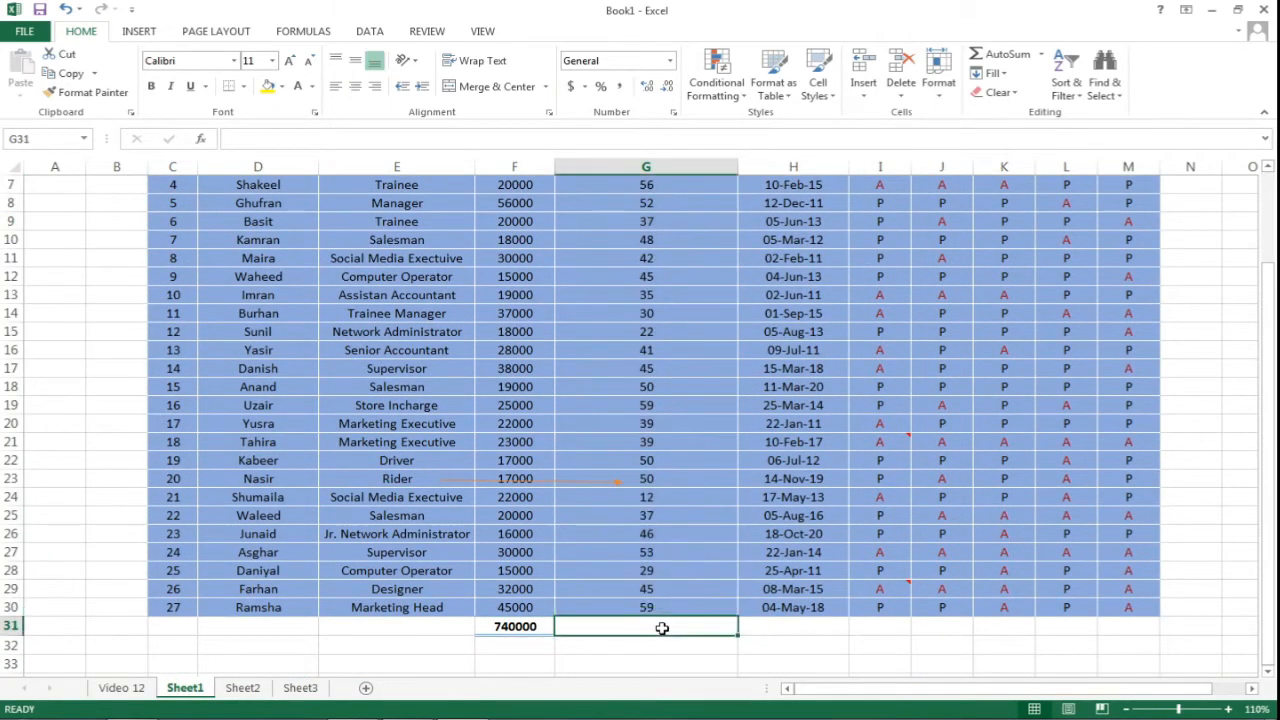
{"action": "type", "text": "="}
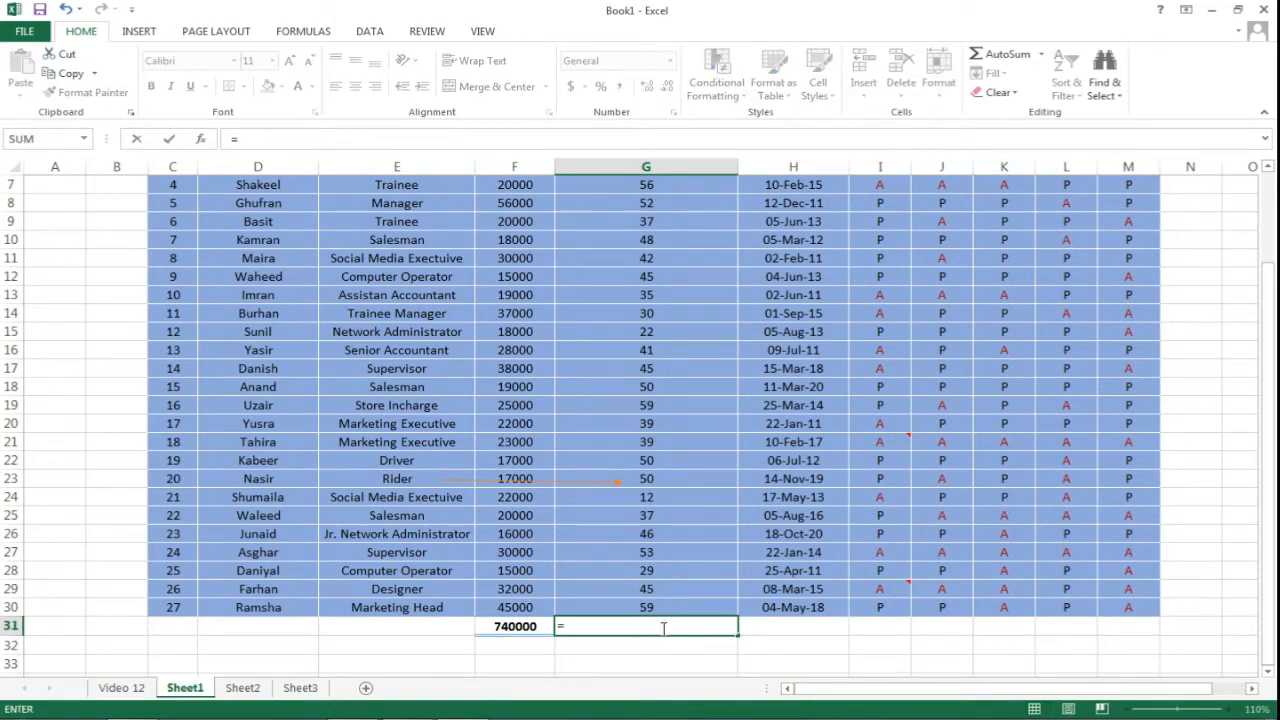
{"action": "type", "text": "count"}
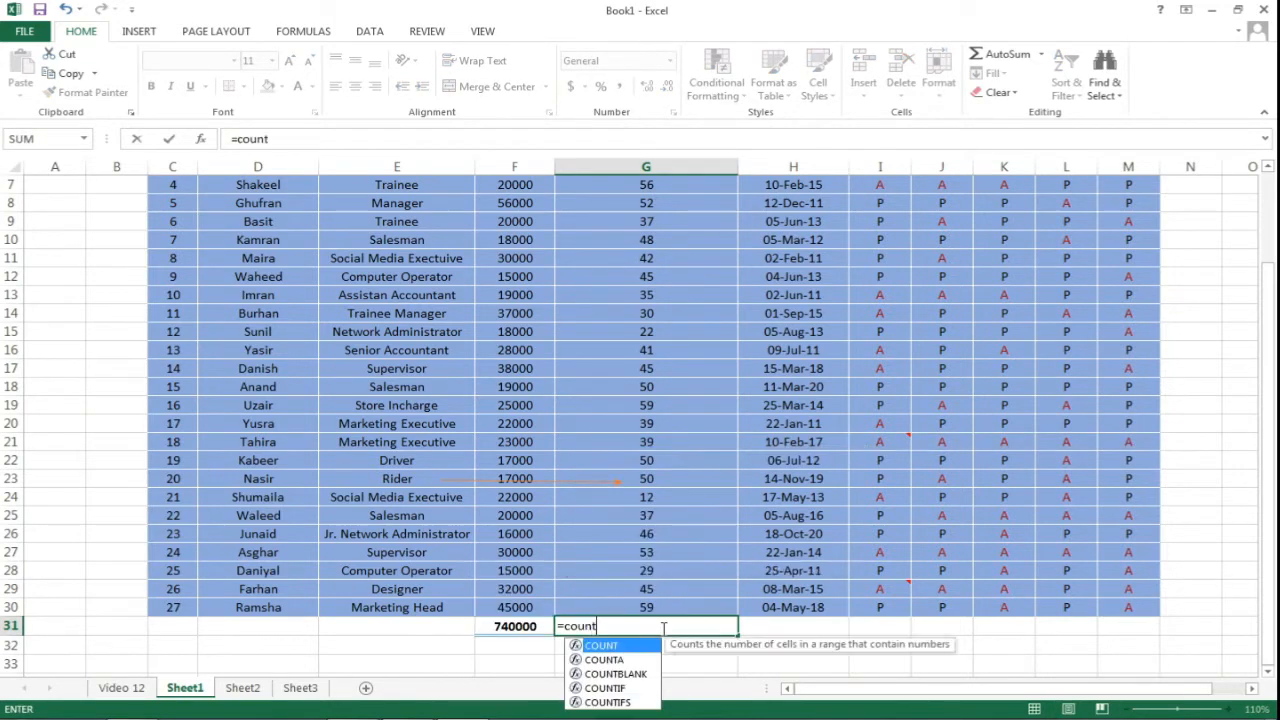
{"action": "double_click", "coordinate": [601, 646]}
{"action": "scroll", "coordinate": [686, 571], "scroll_direction": "up", "scroll_amount": 2}
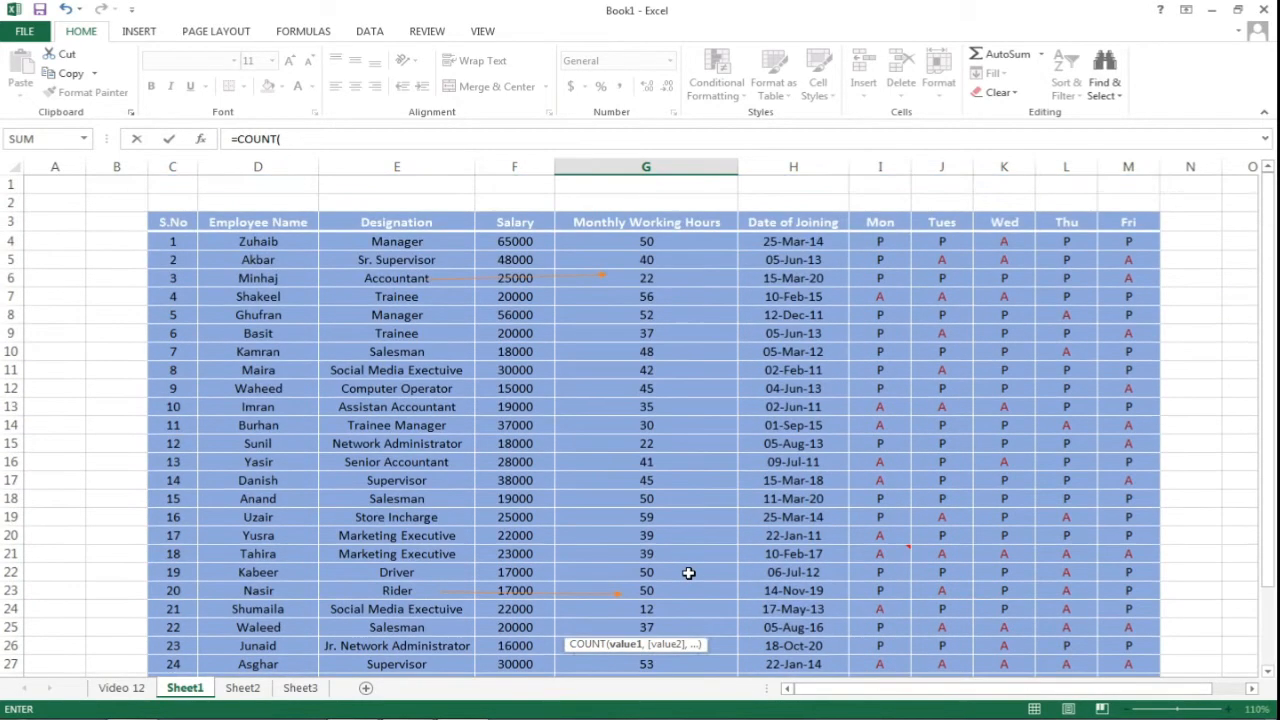
{"action": "left_click_drag", "start_coordinate": [673, 241], "coordinate": [651, 611]}
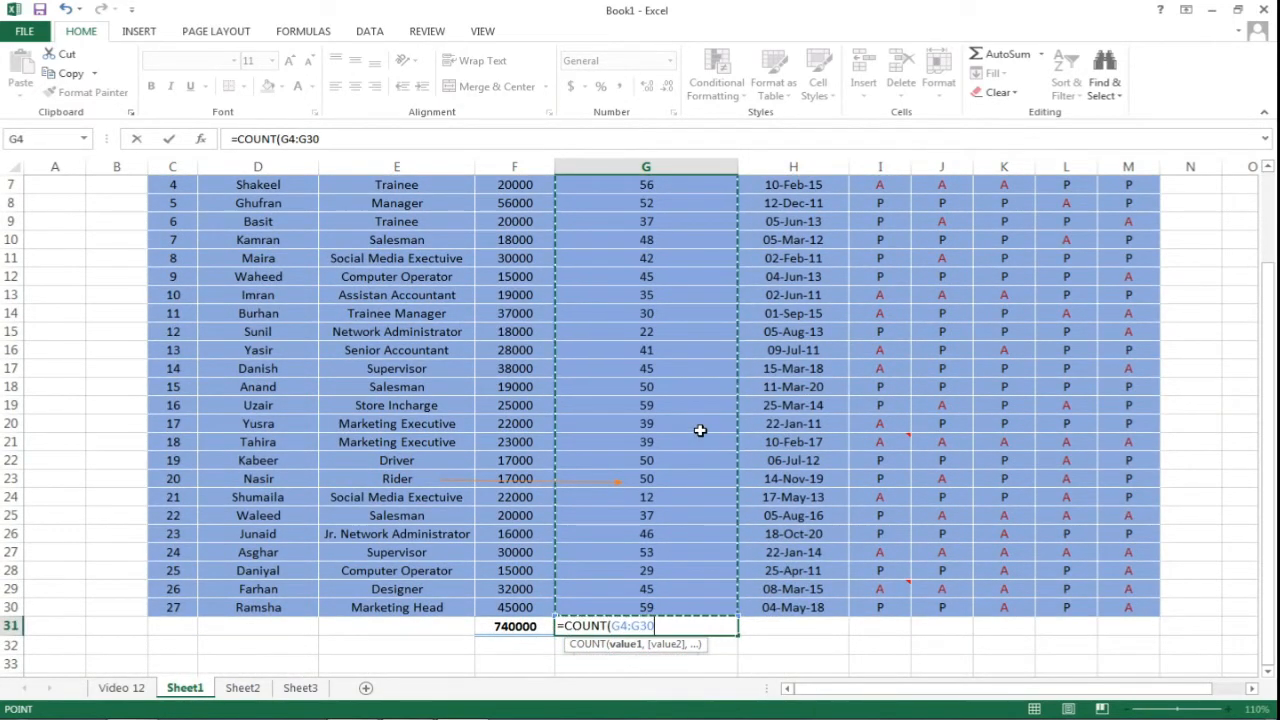
{"action": "type", "text": ")"}
{"action": "key", "text": "Return"}
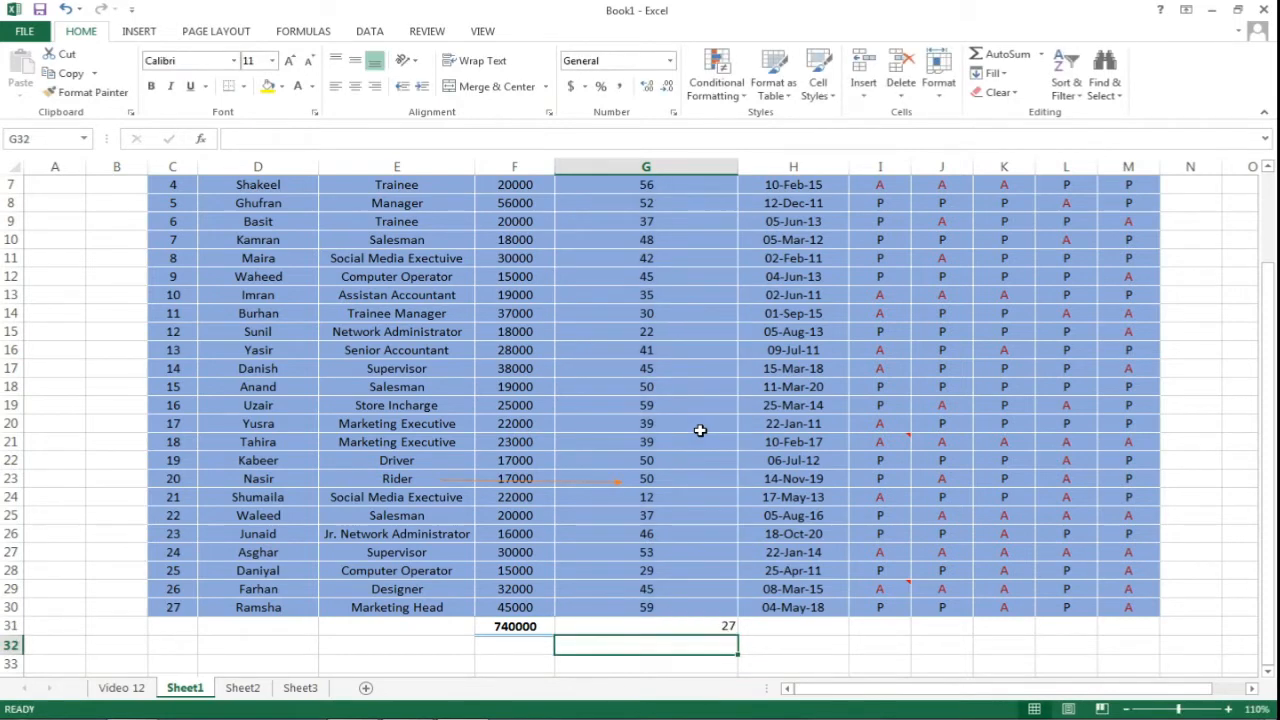
Clear the COUNT formula from cell G31 and go back to Sheet3.
{"action": "left_click", "coordinate": [711, 626]}
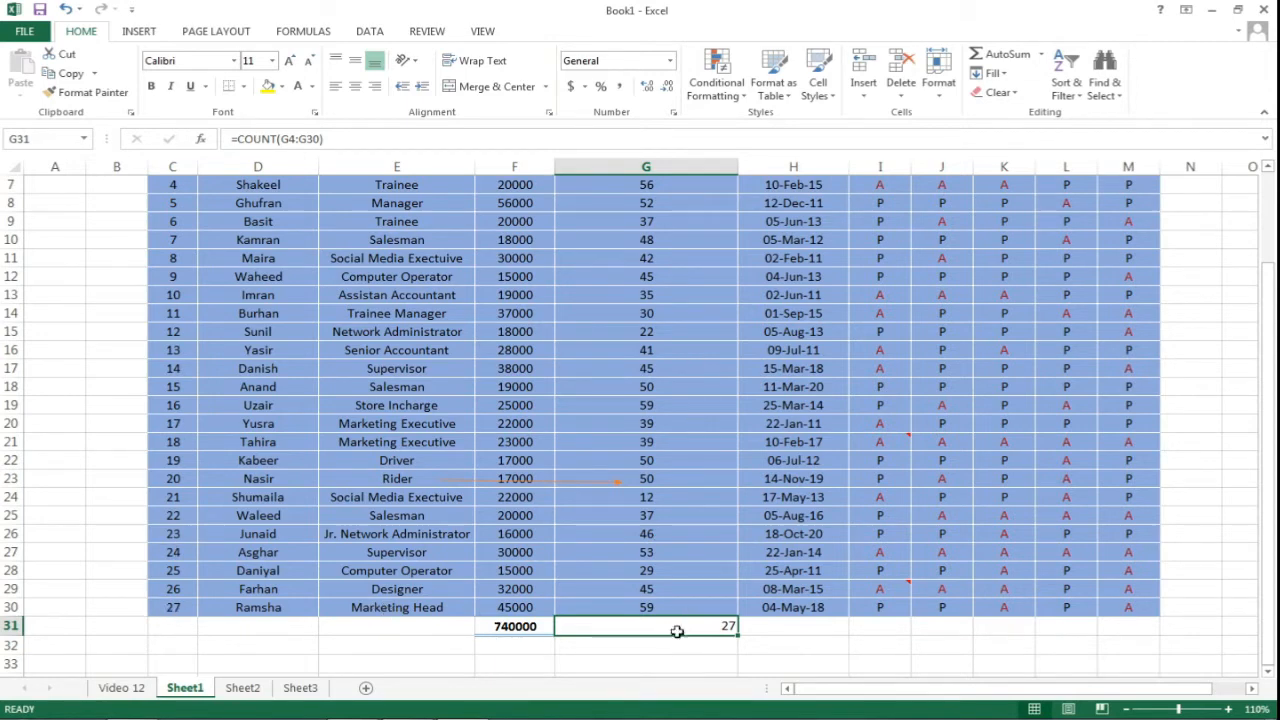
{"action": "key", "text": "Delete"}
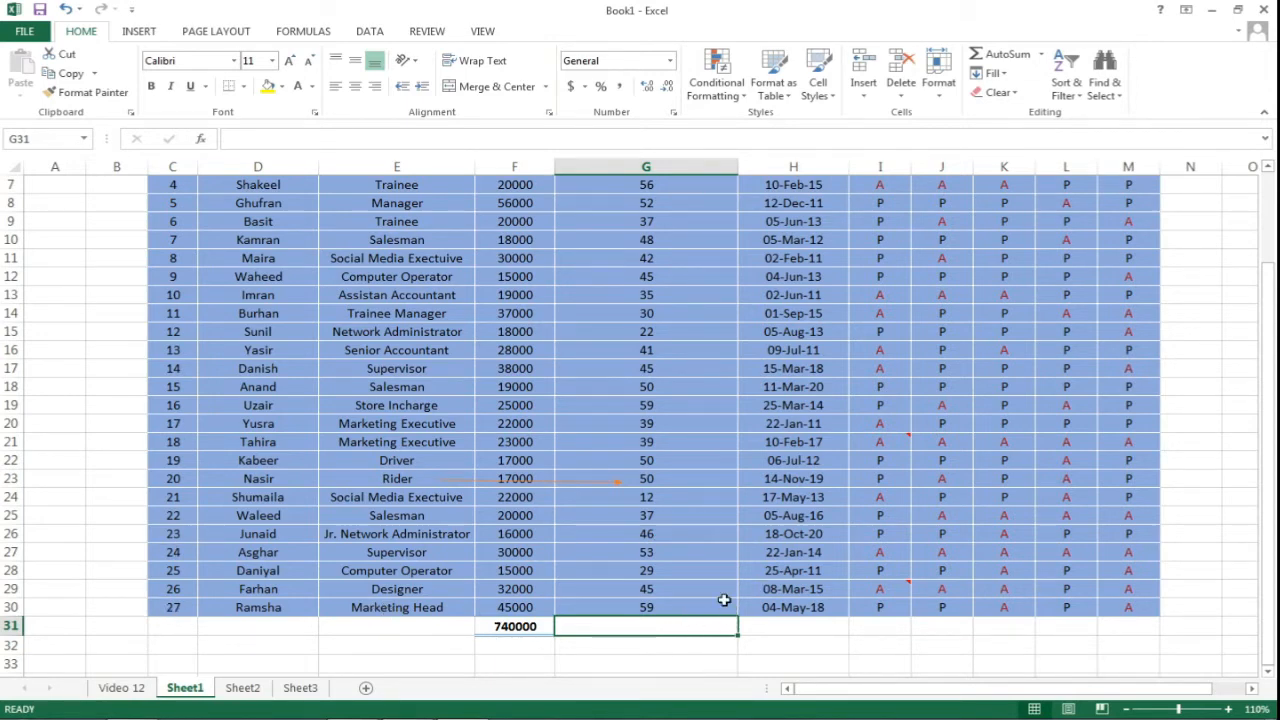
{"action": "left_click", "coordinate": [300, 689]}
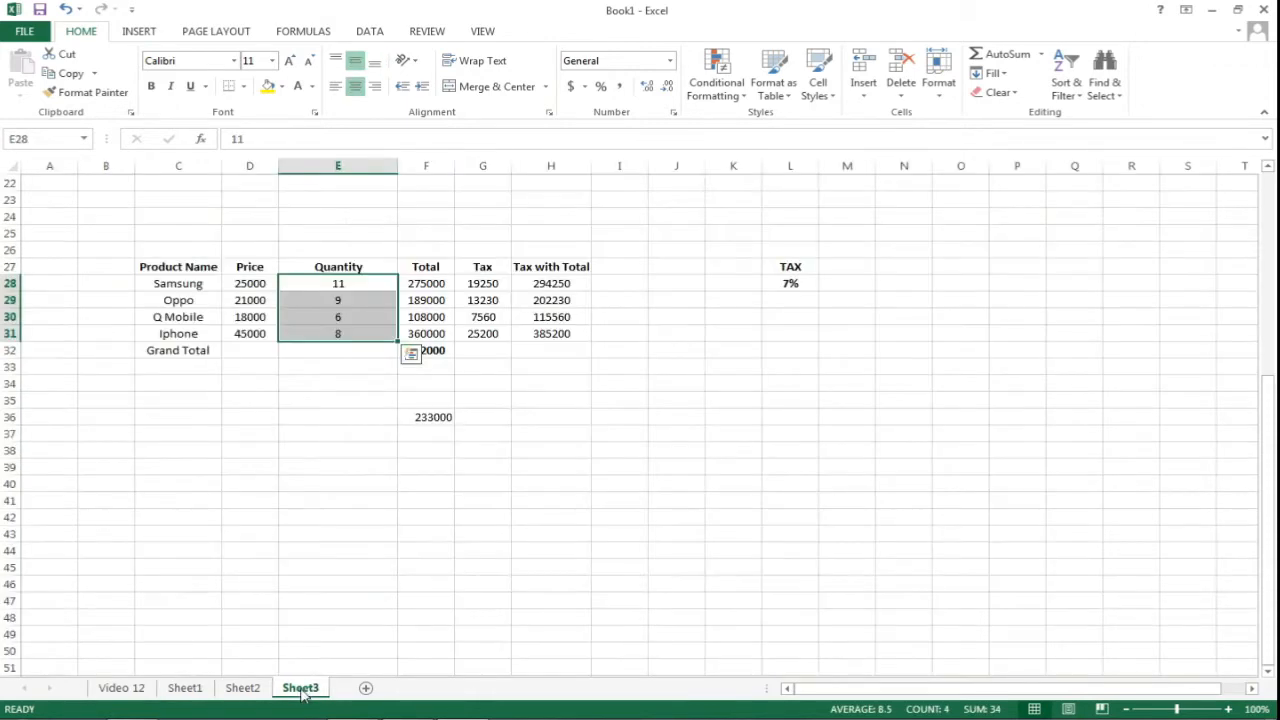
Enter =MAX(H28:H31) in cell H33 to find the highest Tax with Total value.
{"action": "left_click", "coordinate": [428, 418]}
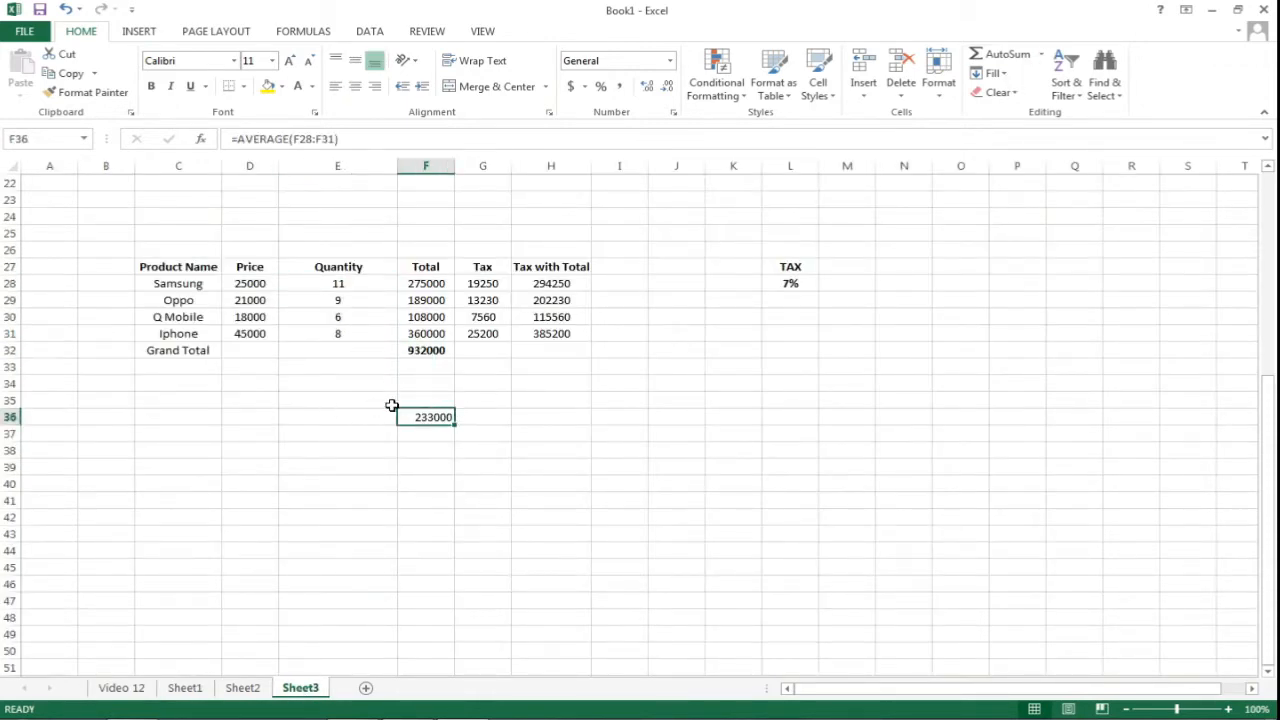
{"action": "left_click", "coordinate": [535, 366]}
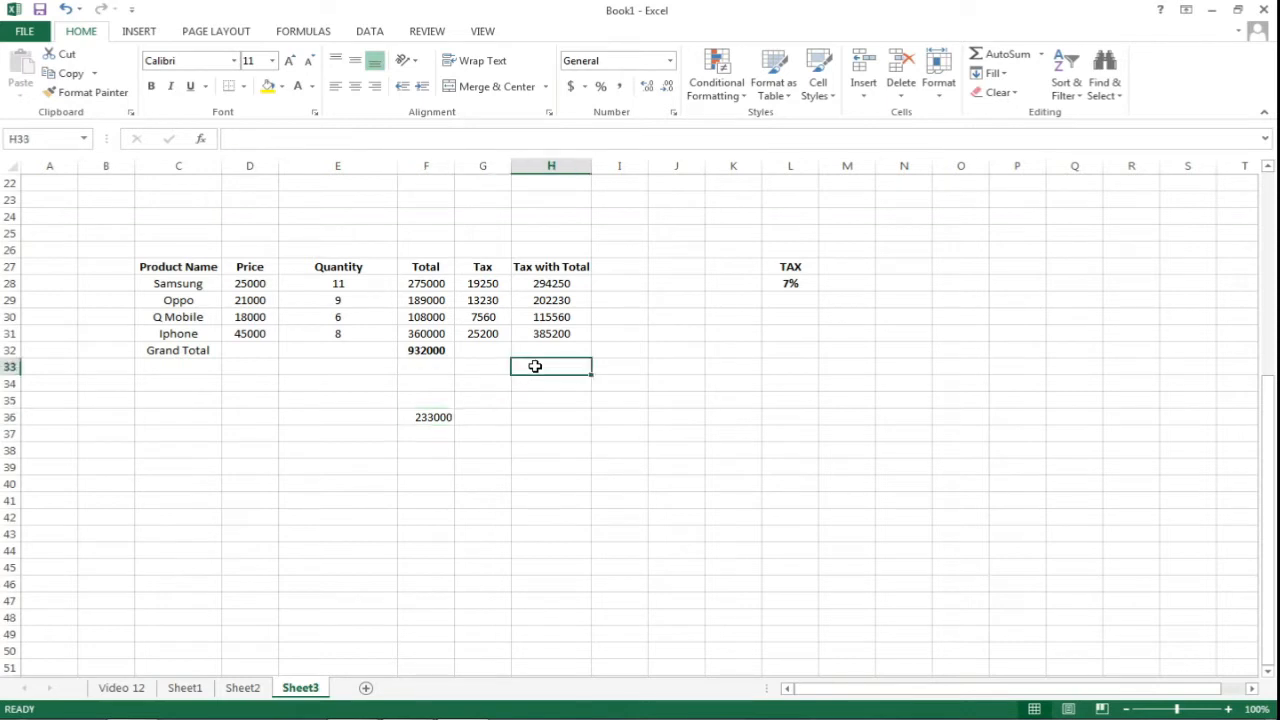
{"action": "type", "text": "="}
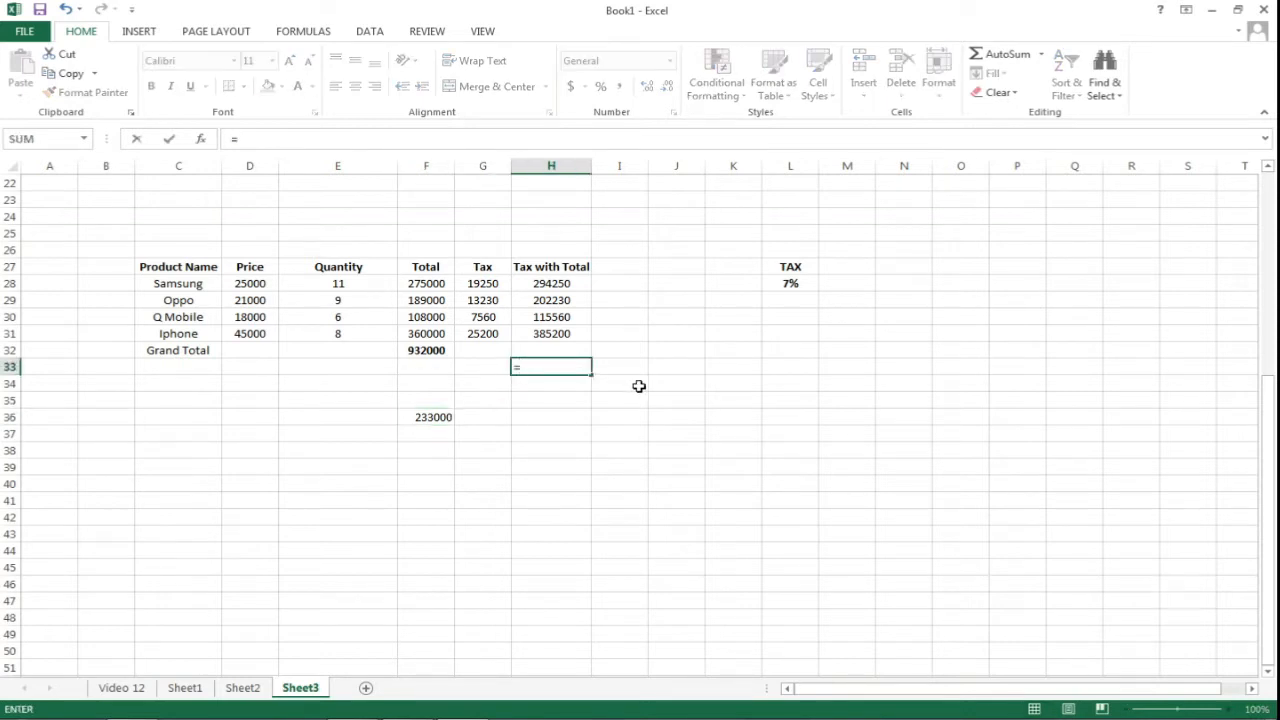
{"action": "type", "text": "Ma"}
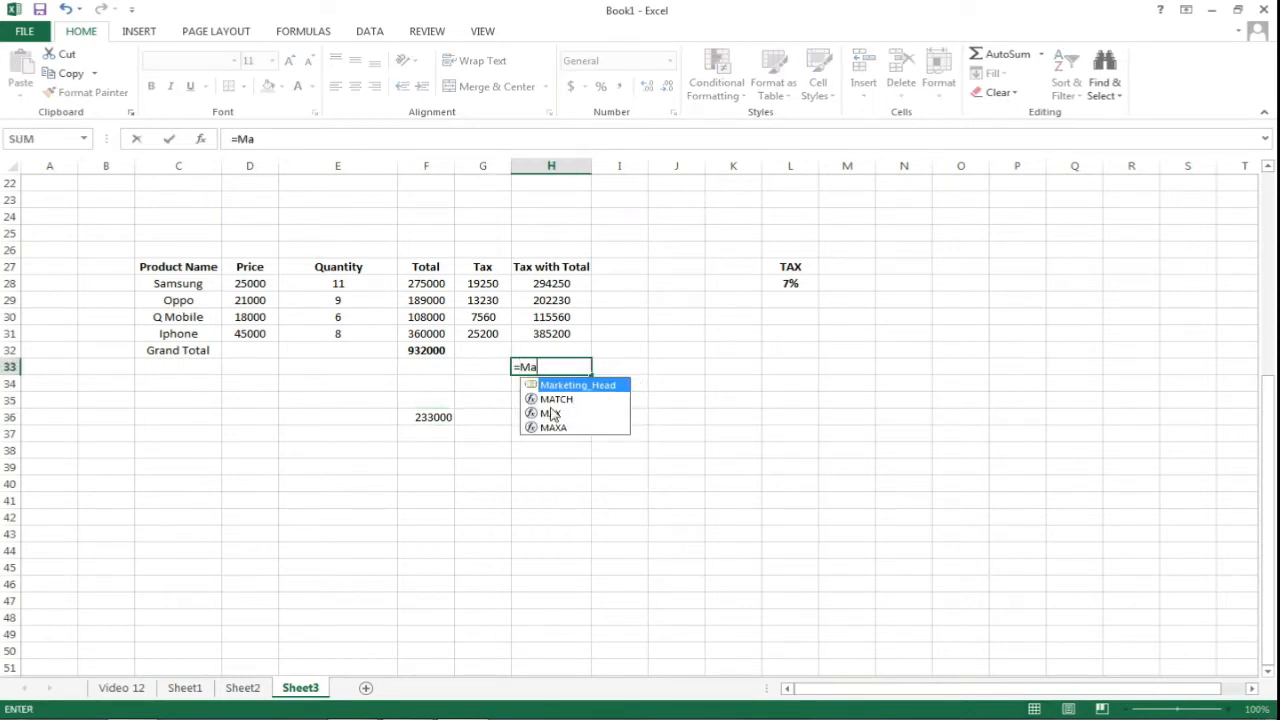
{"action": "double_click", "coordinate": [558, 414]}
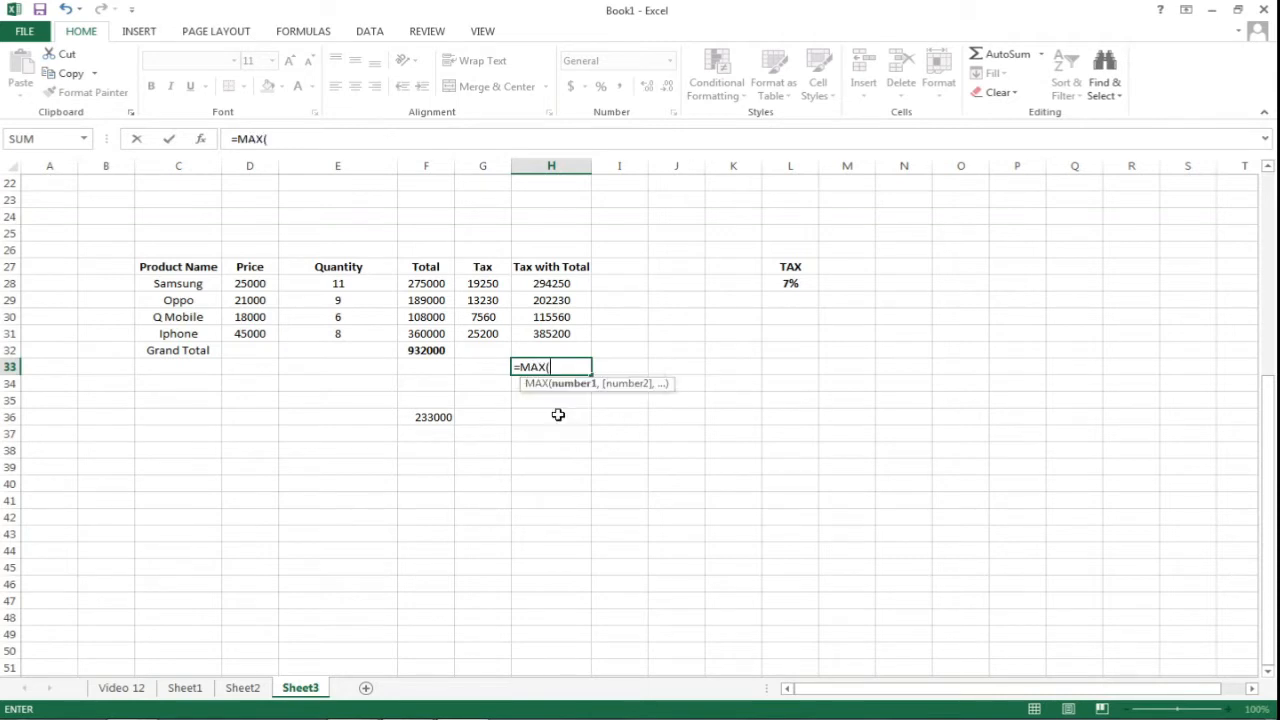
{"action": "left_click_drag", "start_coordinate": [561, 283], "coordinate": [556, 333]}
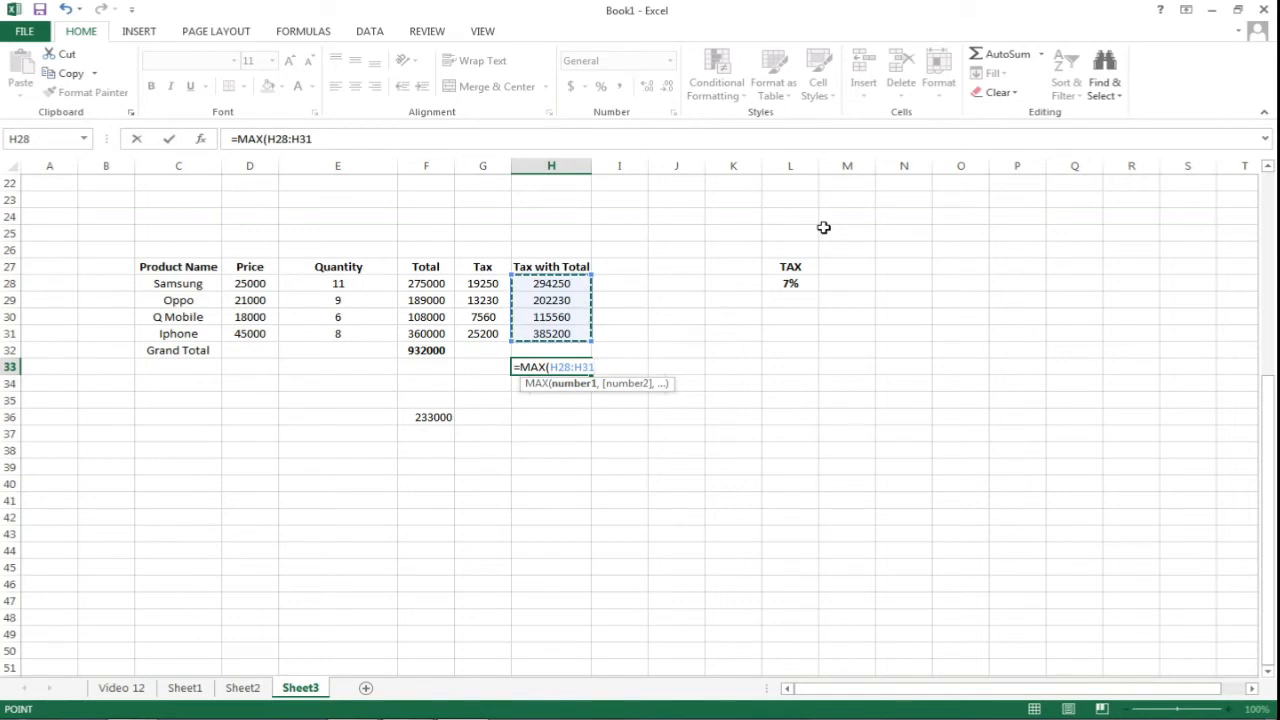
{"action": "type", "text": ")"}
{"action": "key", "text": "Return"}
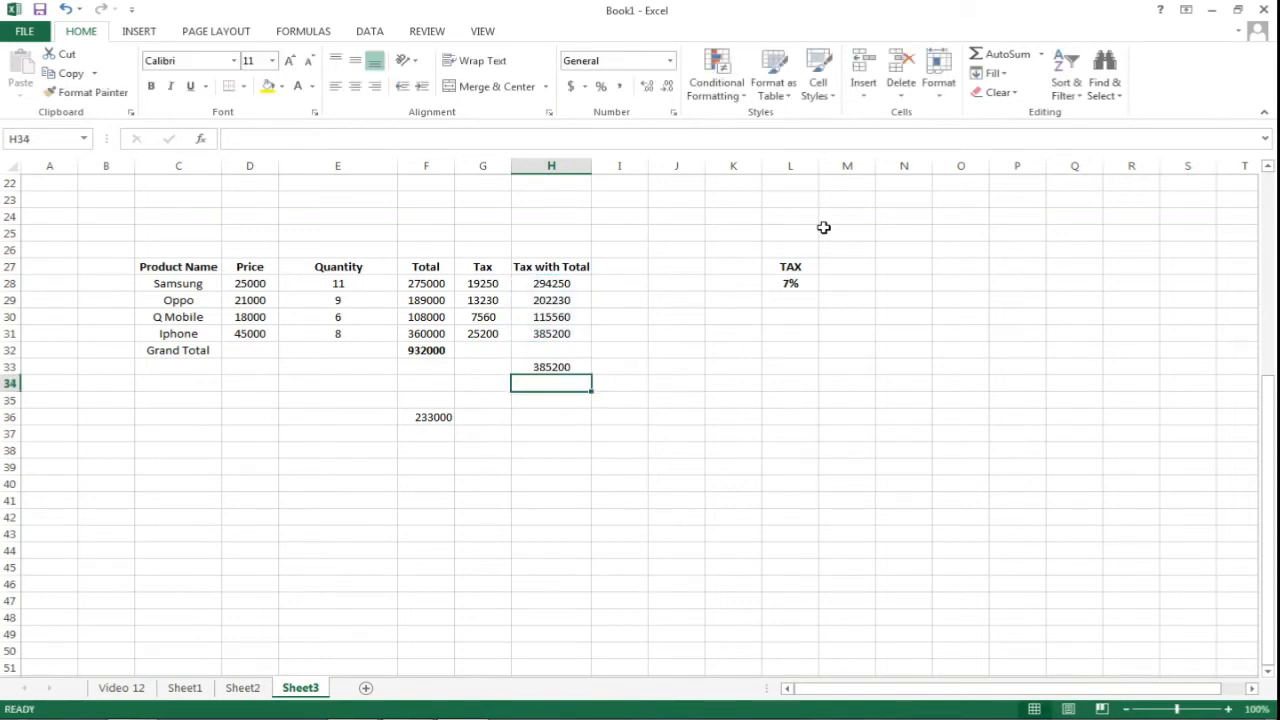
Compare the MAX result in H33 with the Tax with Total value and product name in row 31.
{"action": "left_click", "coordinate": [570, 366]}
{"action": "left_click", "coordinate": [571, 334]}
{"action": "left_click", "coordinate": [177, 334]}
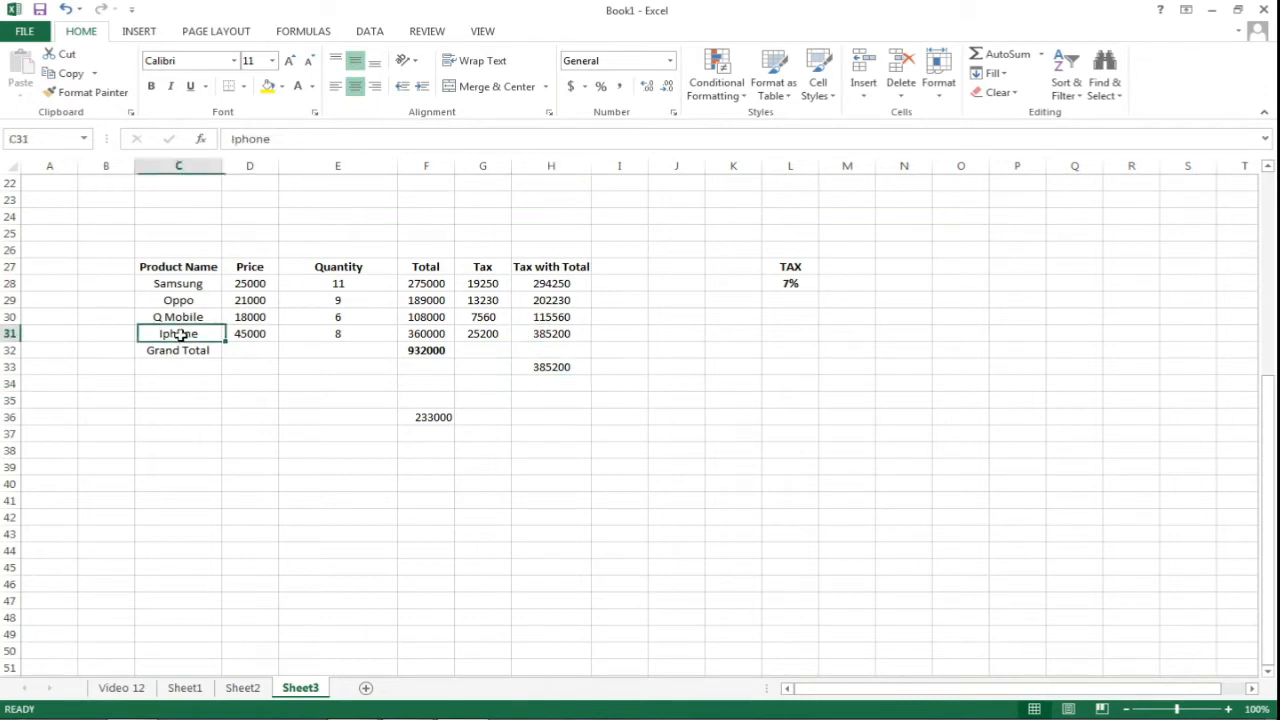
Enter =MIN(H28:H31) in cell H34 to find the lowest Tax with Total value.
{"action": "left_click", "coordinate": [545, 368]}
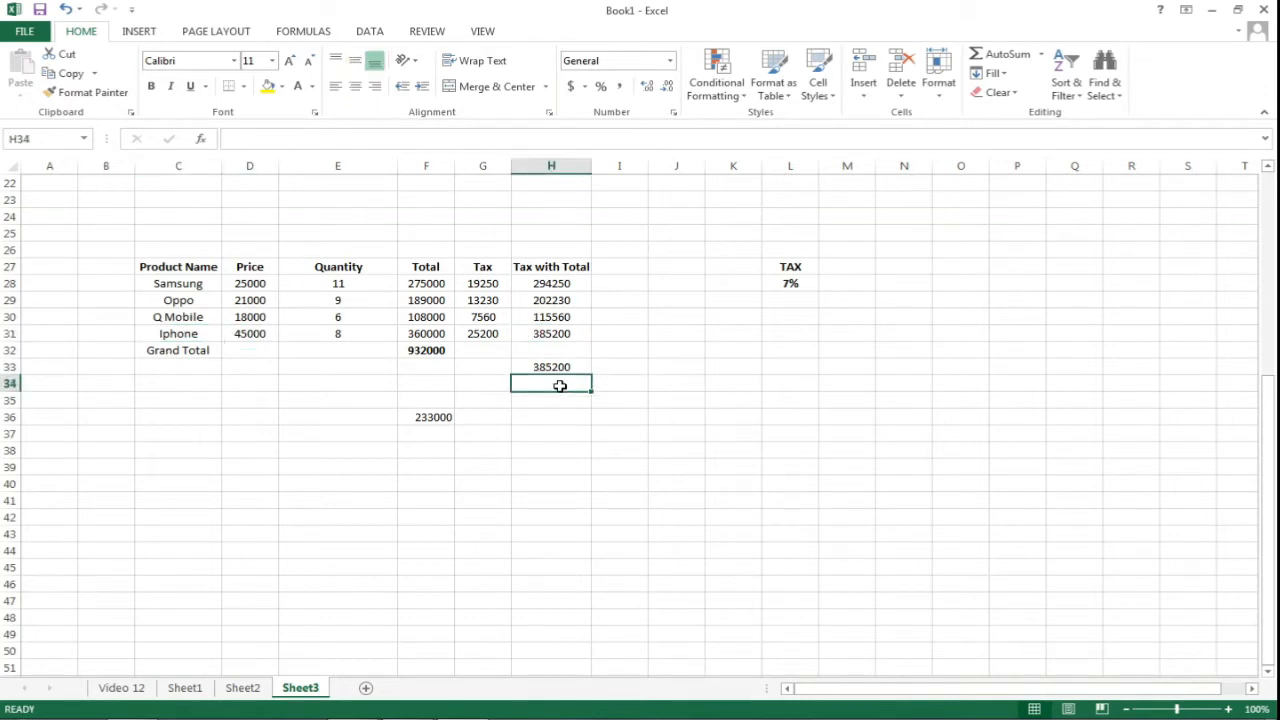
{"action": "type", "text": "="}
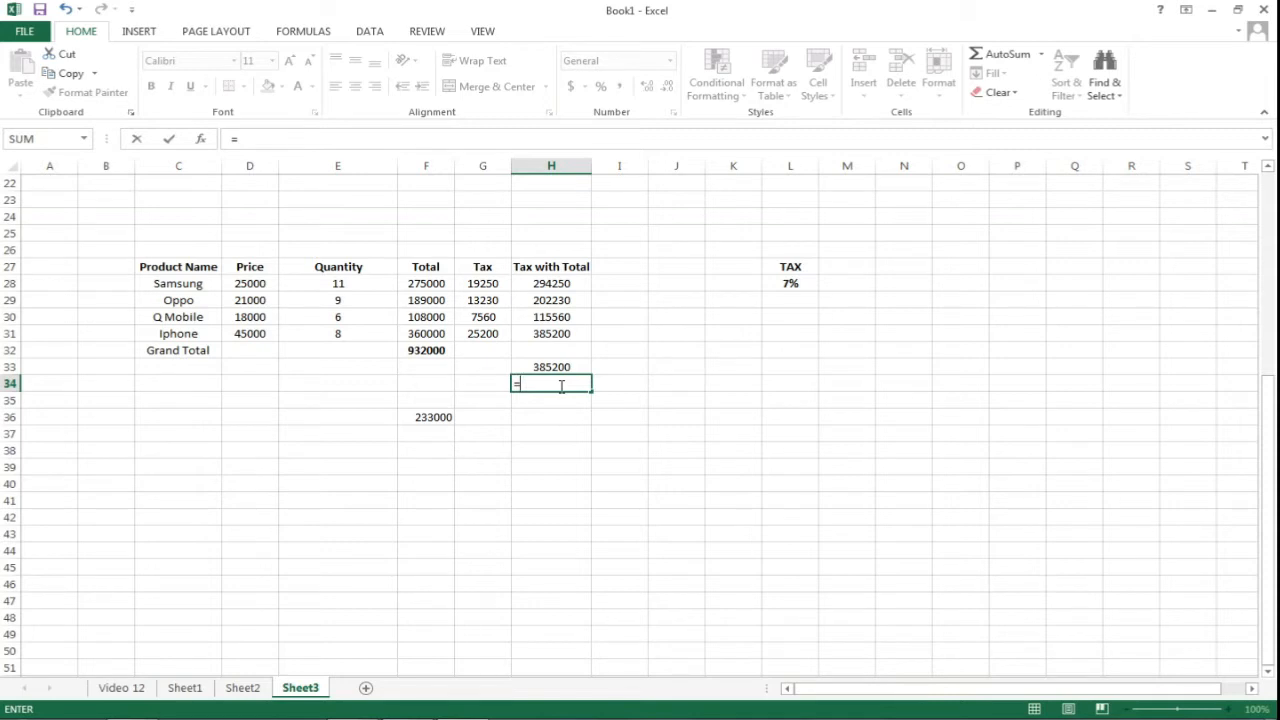
{"action": "type", "text": "min"}
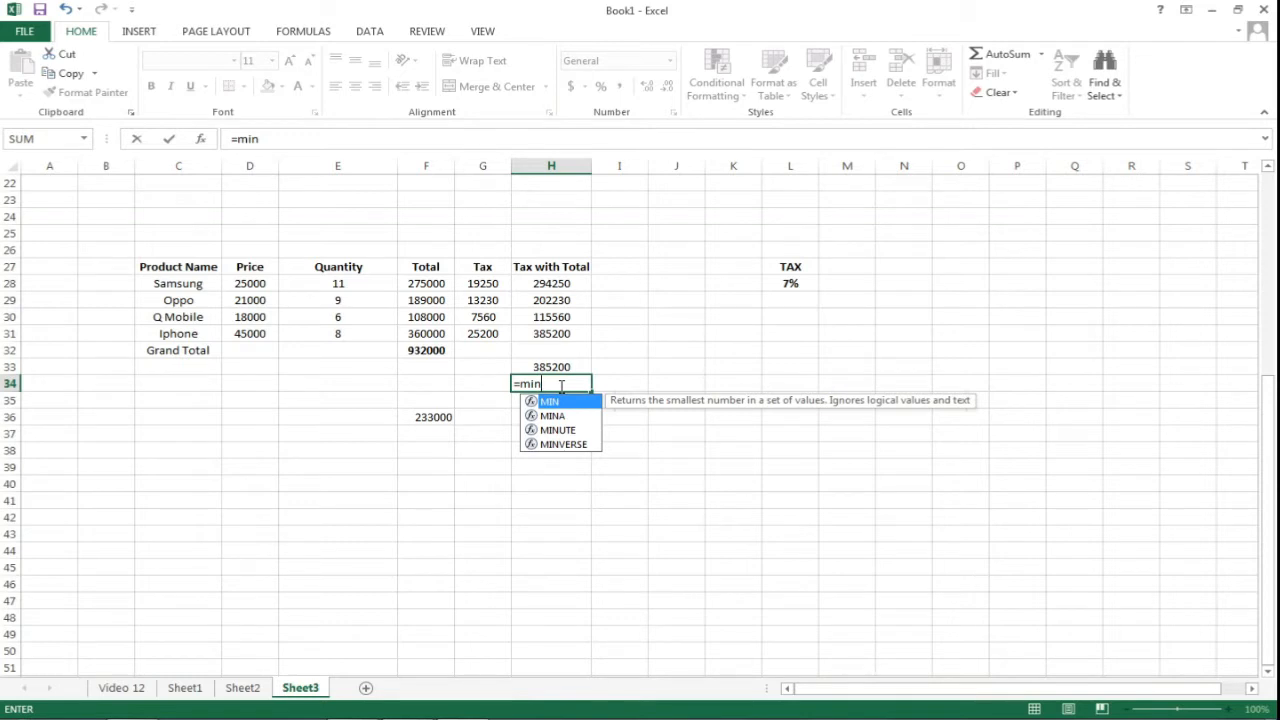
{"action": "double_click", "coordinate": [554, 403]}
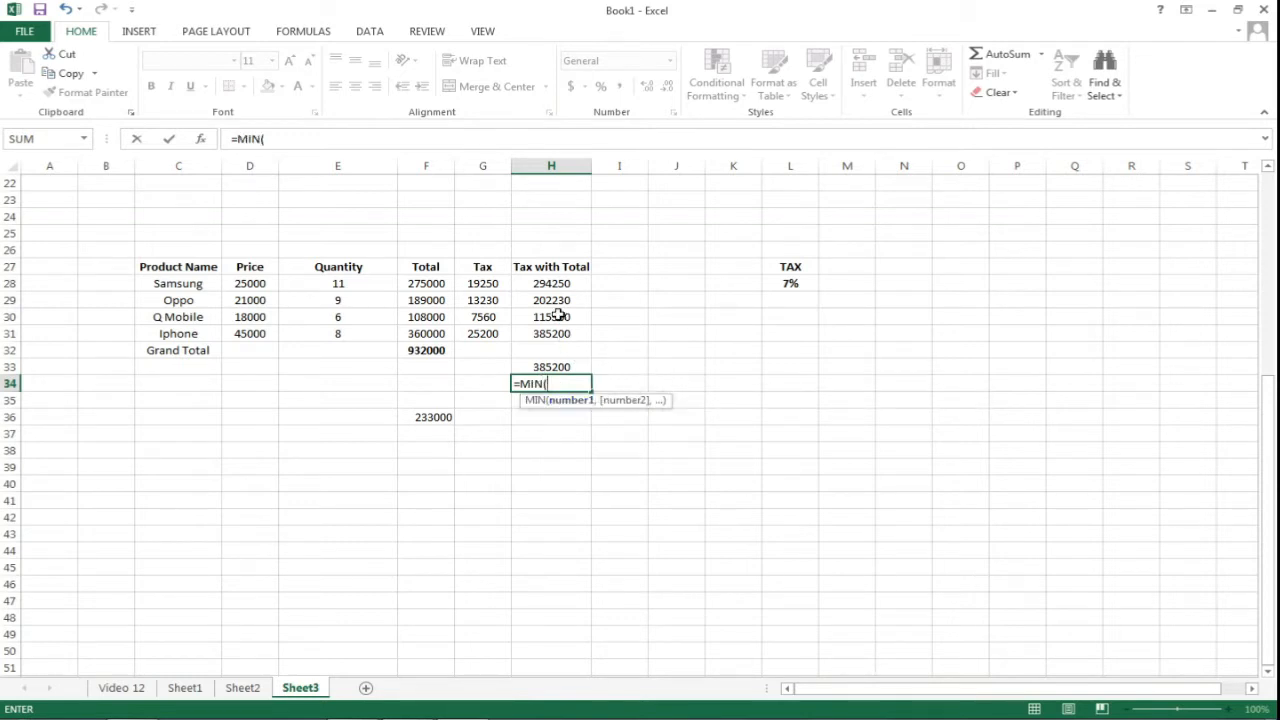
{"action": "left_click_drag", "start_coordinate": [555, 283], "coordinate": [563, 334]}
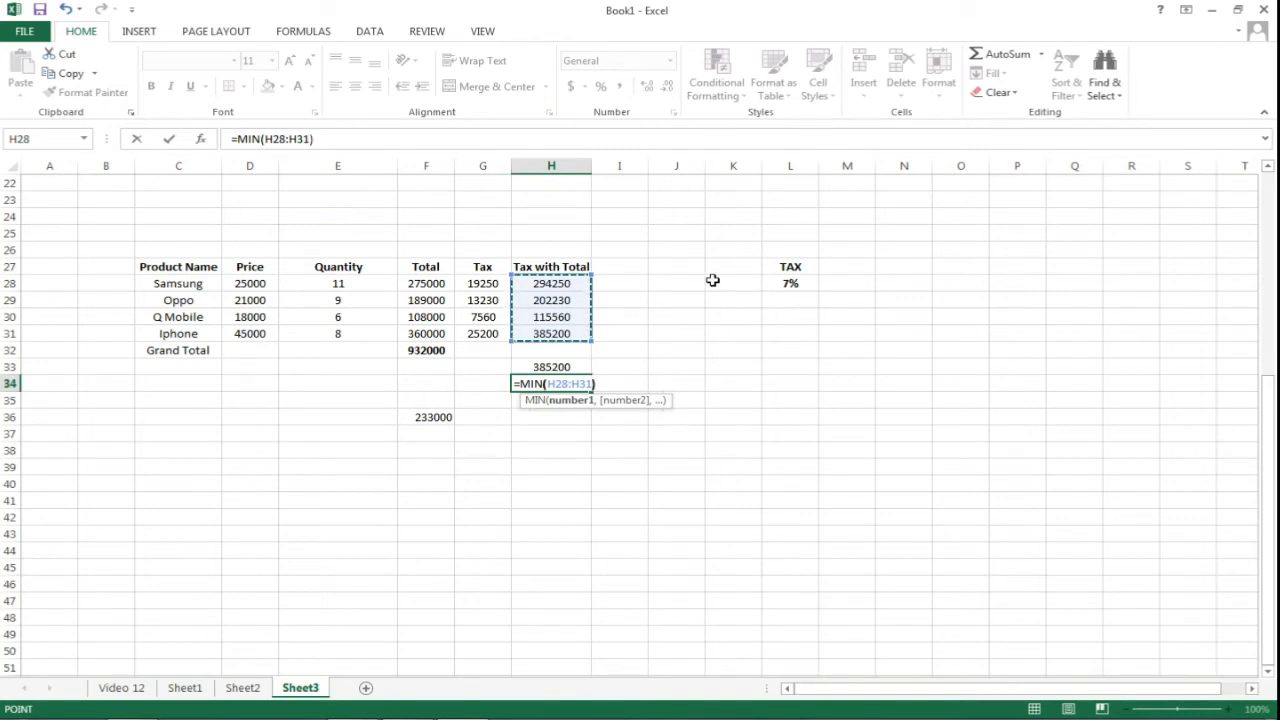
{"action": "type", "text": ")"}
{"action": "key", "text": "Return"}
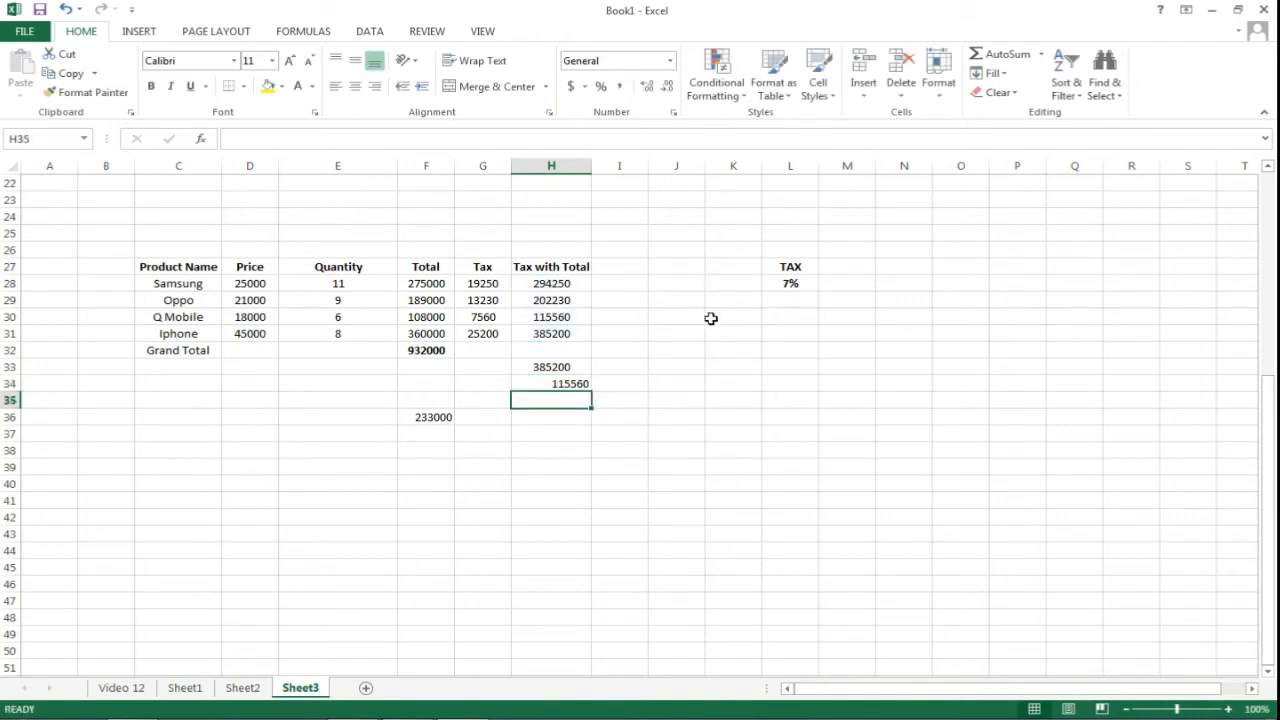
Compare the MIN result in H34 with the Q Mobile value in H30 and view the AutoSum function list.
{"action": "left_click", "coordinate": [578, 383]}
{"action": "left_click", "coordinate": [568, 318]}
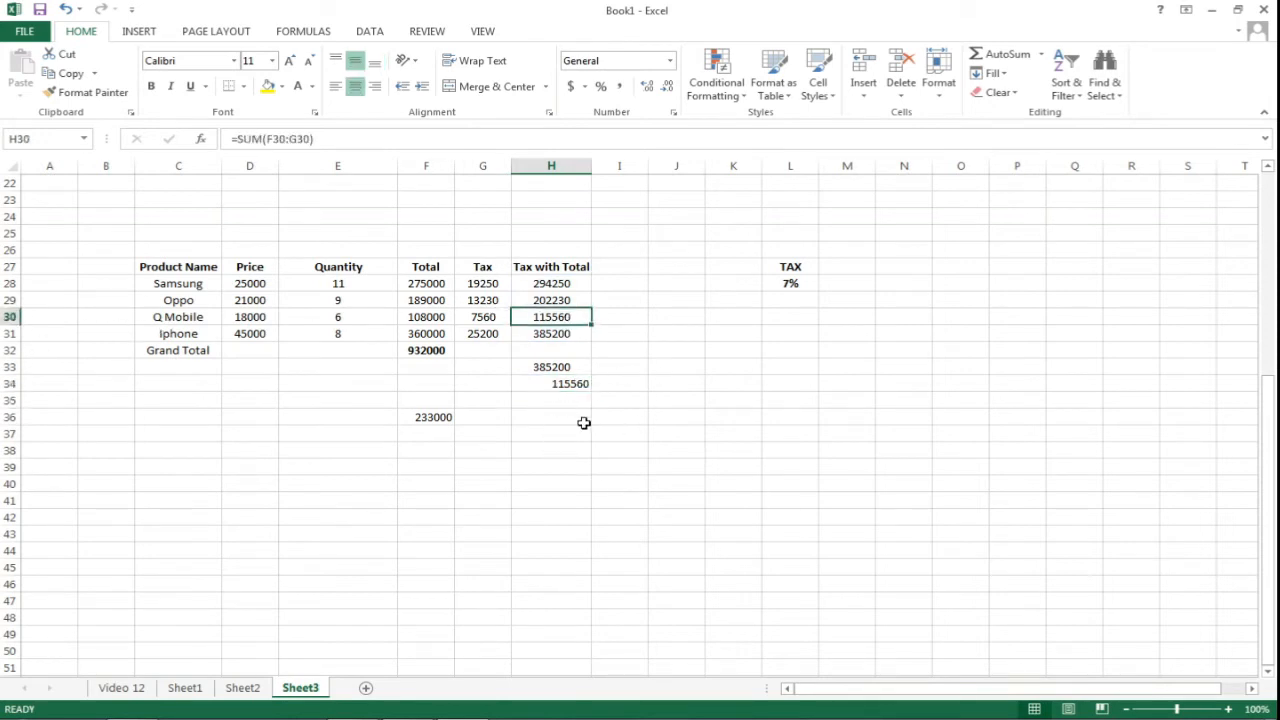
{"action": "left_click", "coordinate": [1041, 55]}
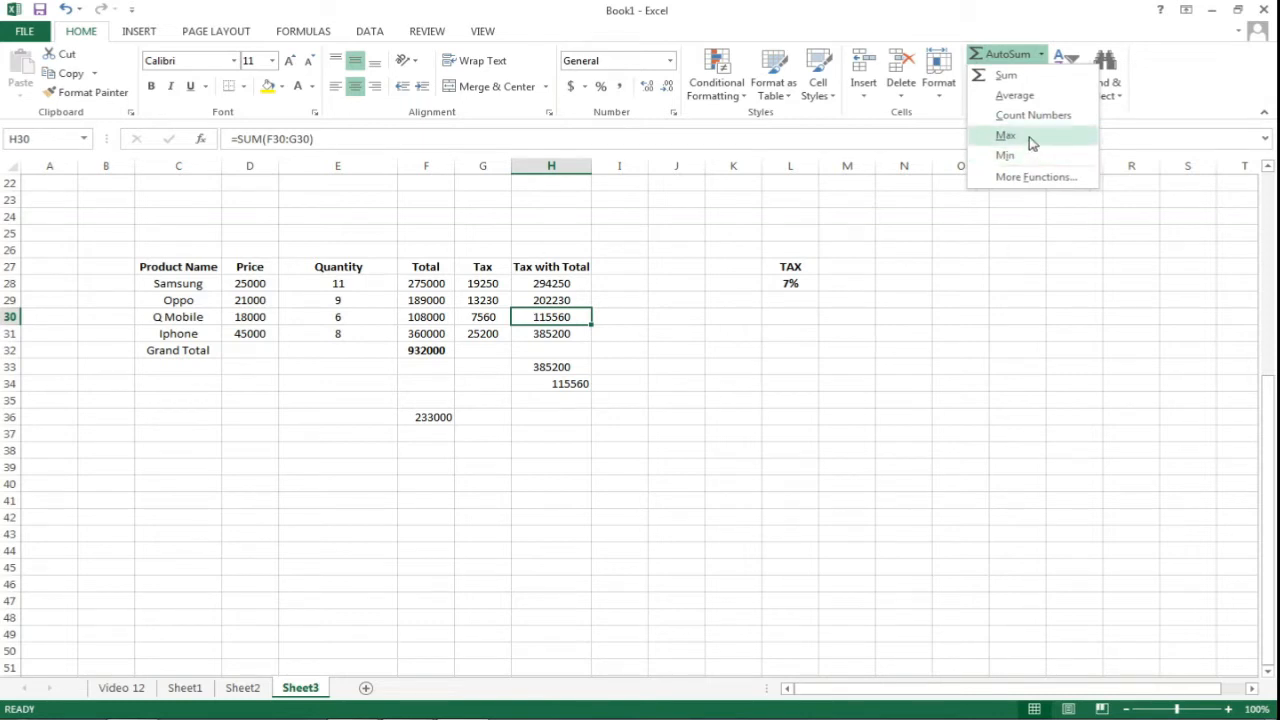
{"action": "left_click", "coordinate": [355, 388]}
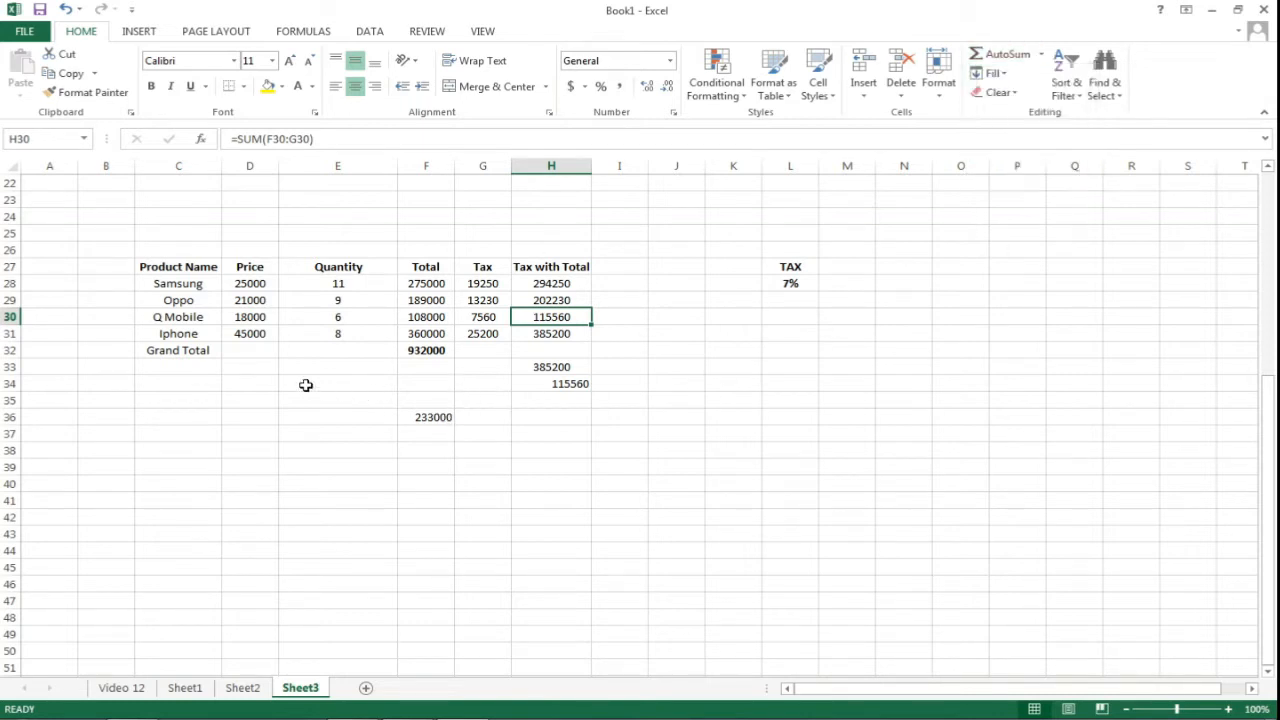
{"action": "left_click", "coordinate": [306, 385]}
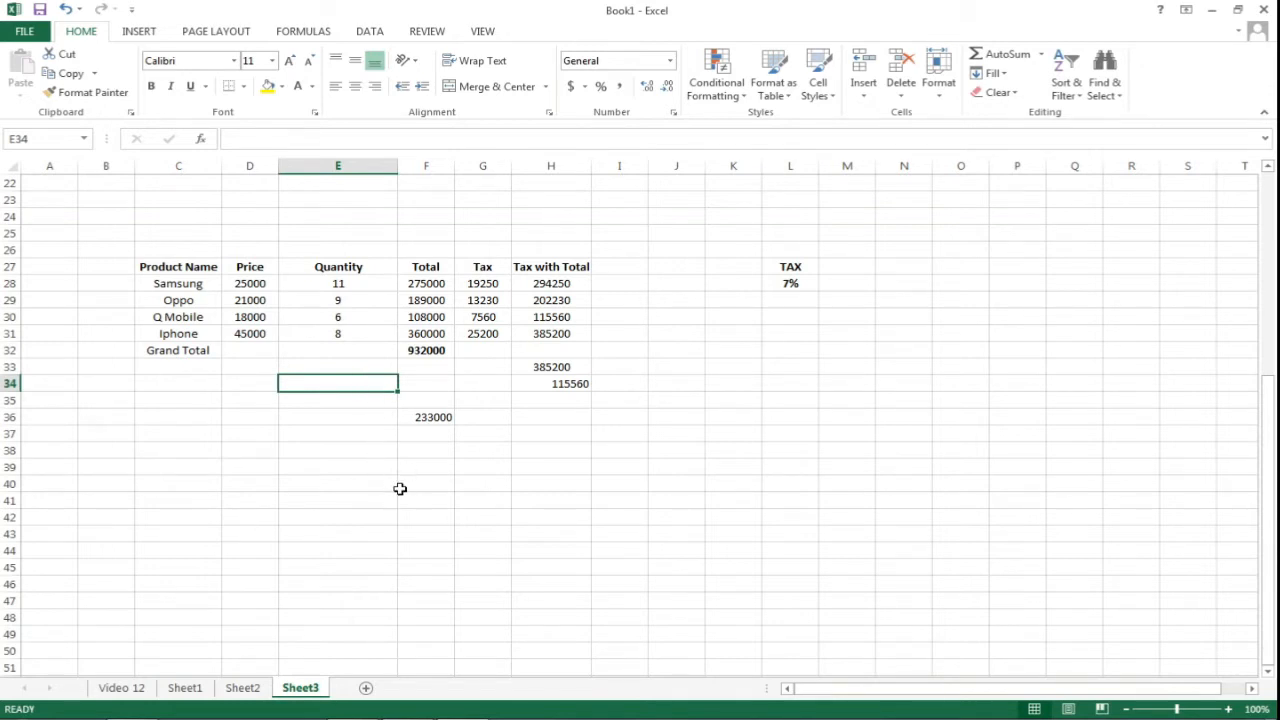
On Sheet2, add the column heading Total in cell K4 of the student attendance table.
{"action": "left_click", "coordinate": [259, 692]}
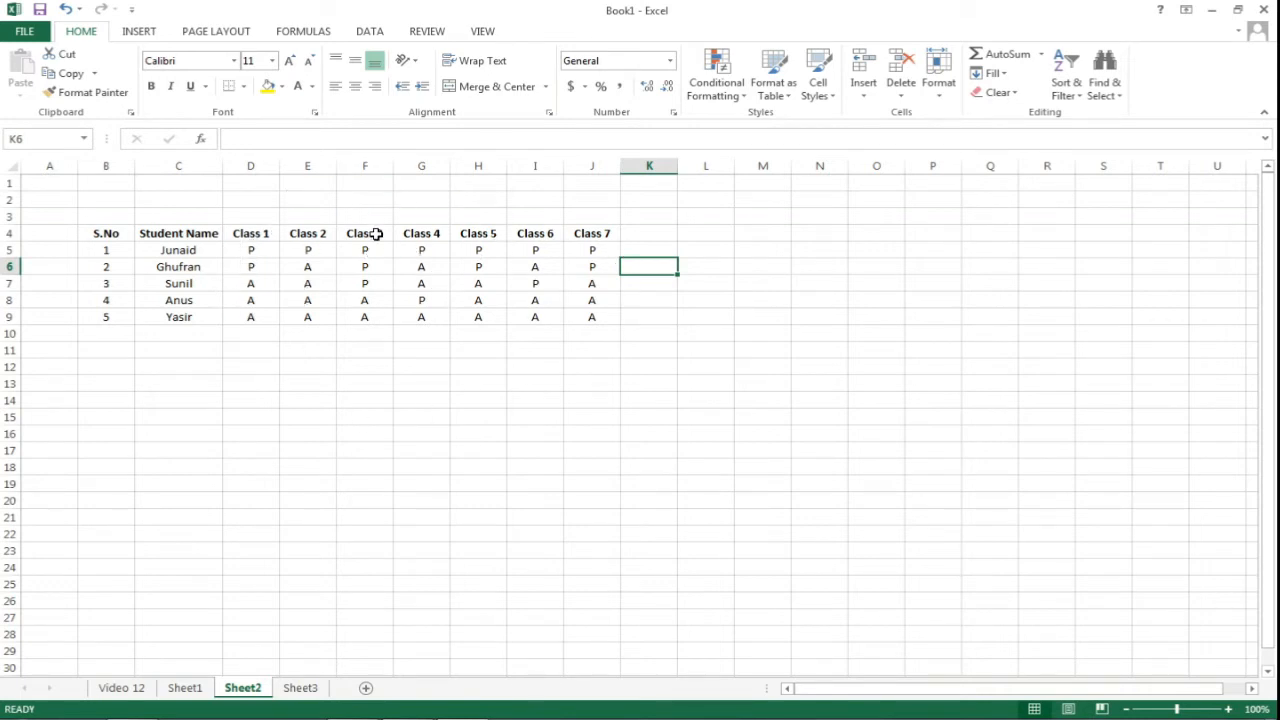
{"action": "left_click", "coordinate": [659, 234]}
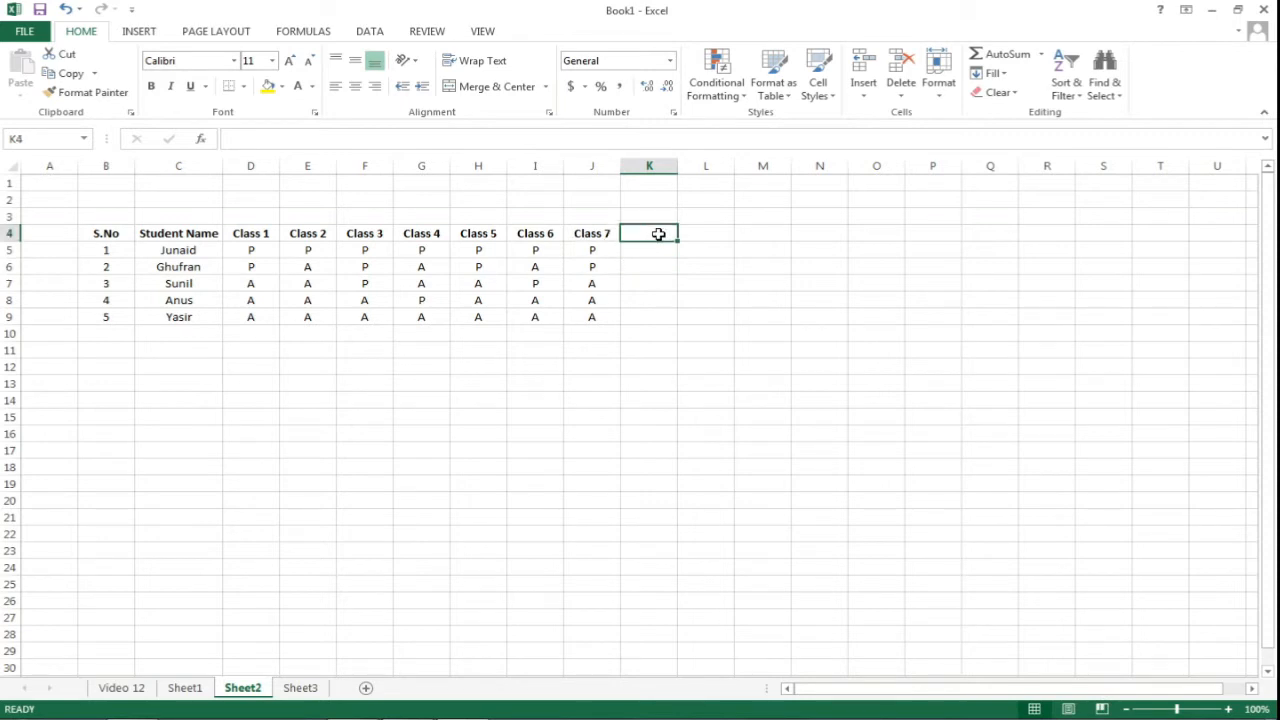
{"action": "type", "text": "Total"}
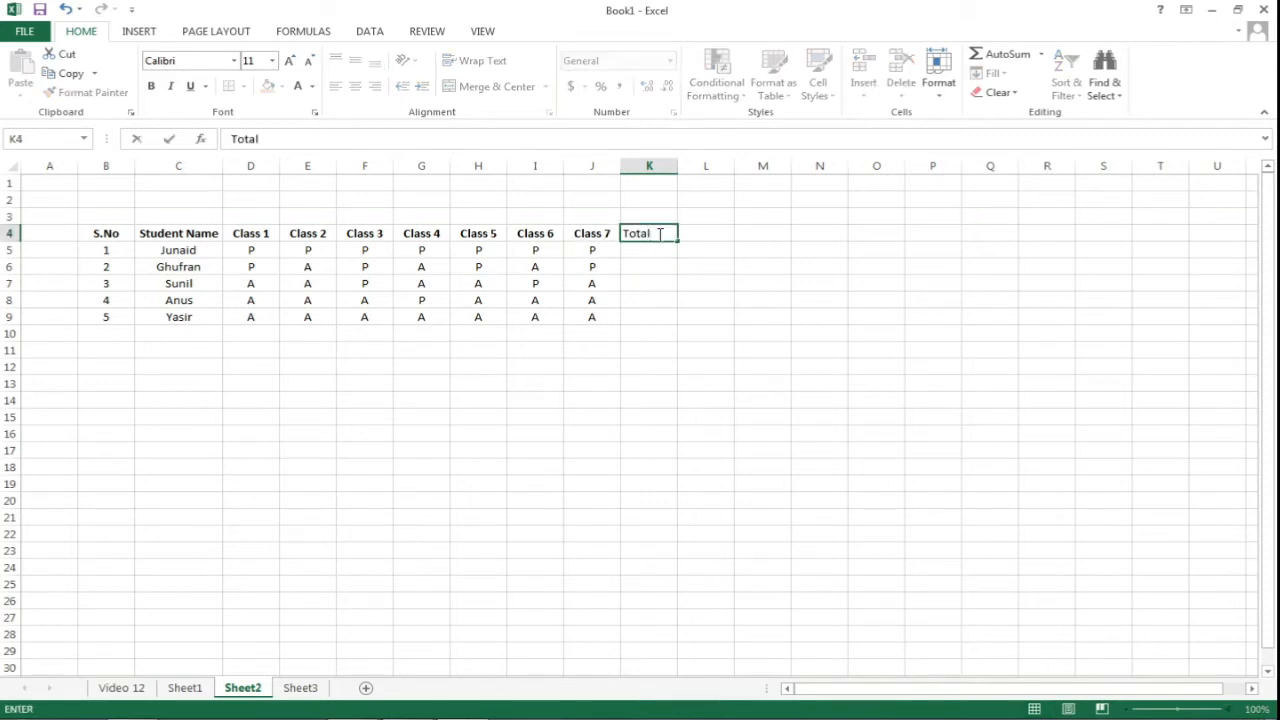
{"action": "key", "text": "Return"}
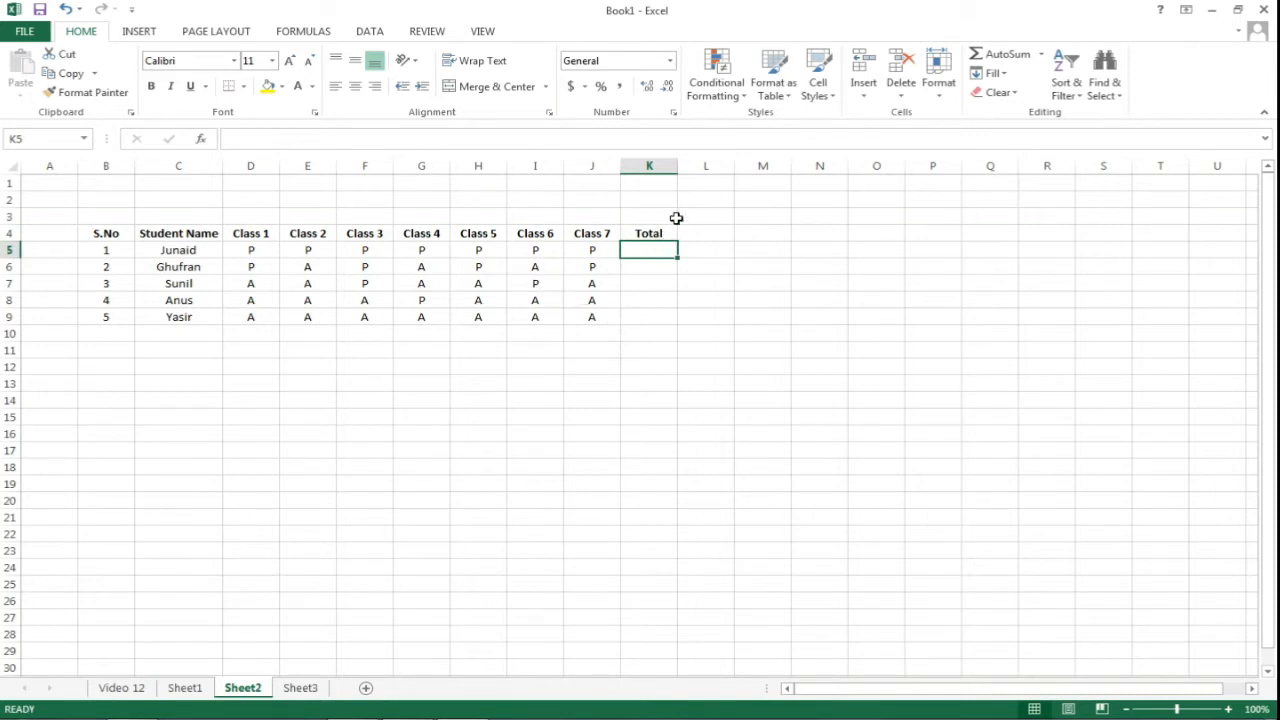
Enter =COUNTA(D5:J5) in cell K5 to count the class entries of the first student.
{"action": "type", "text": "="}
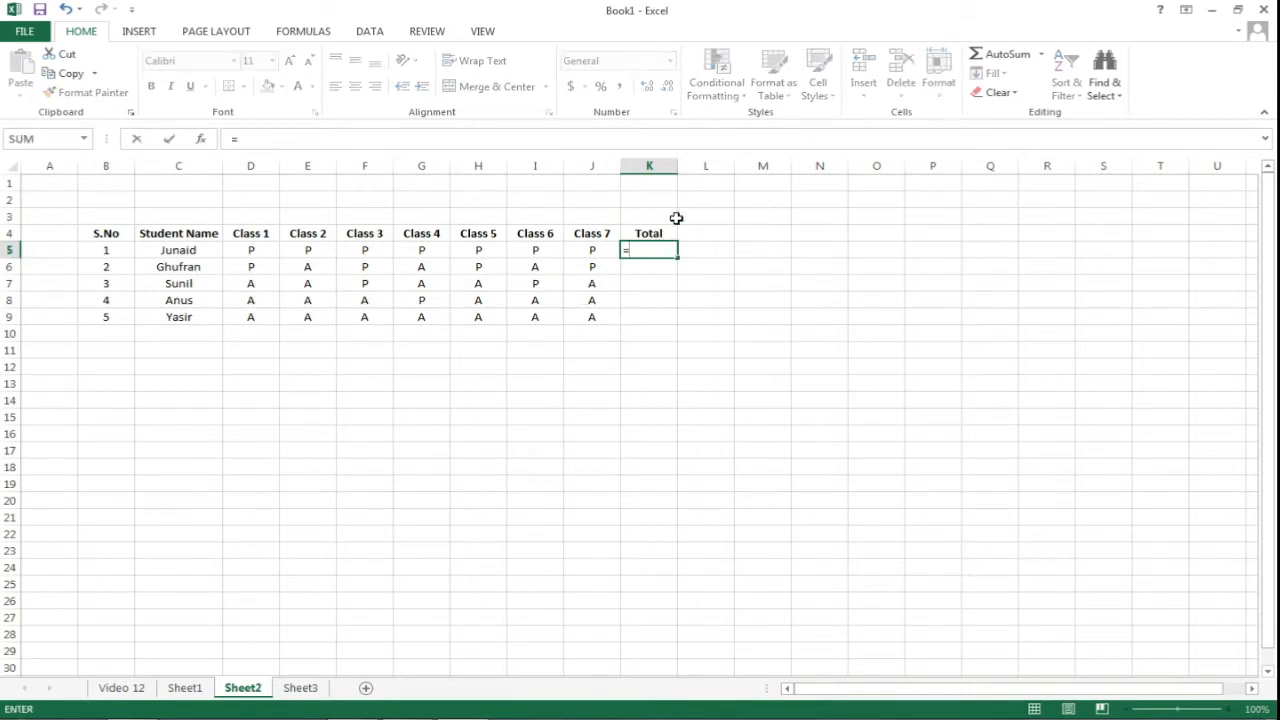
{"action": "type", "text": "coun"}
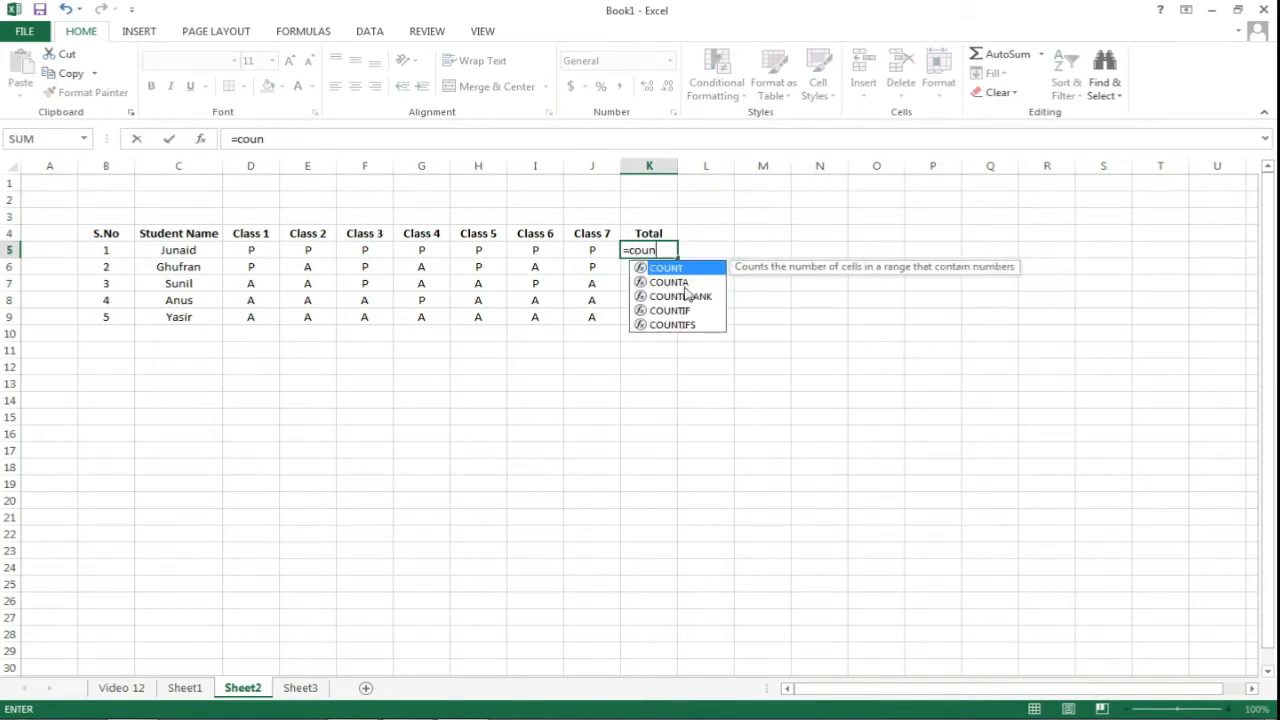
{"action": "double_click", "coordinate": [687, 283]}
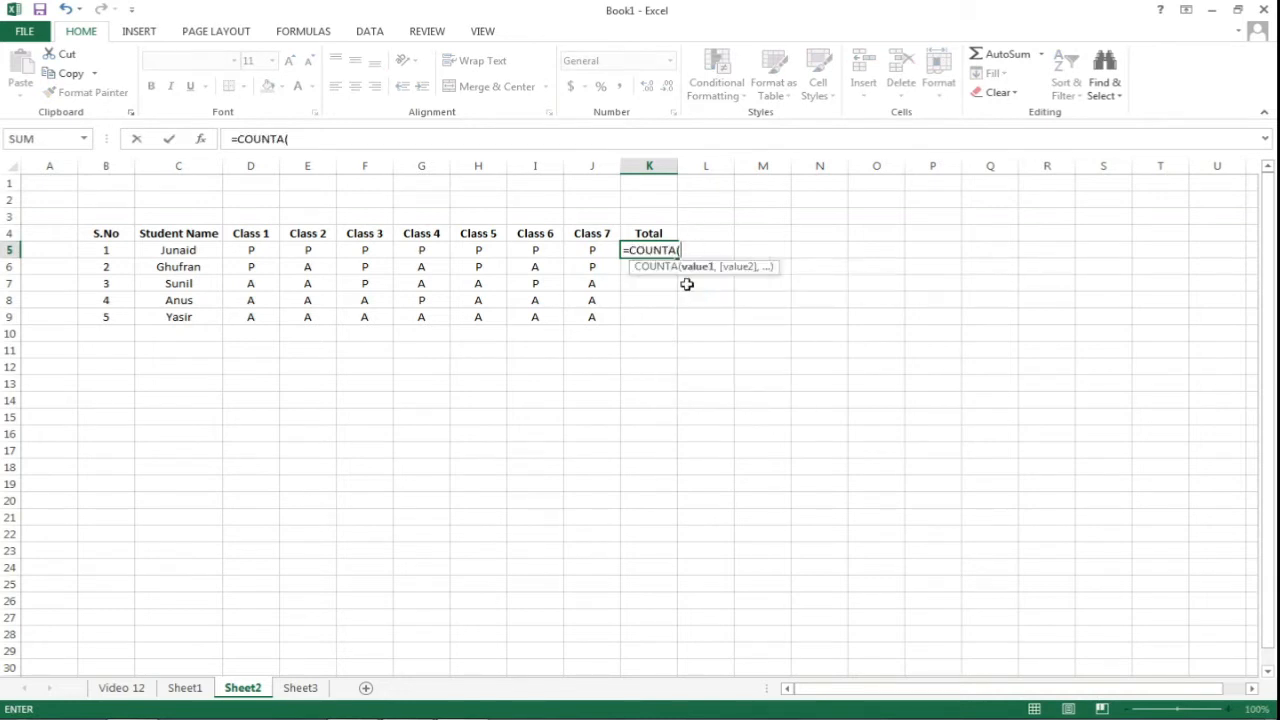
{"action": "left_click_drag", "start_coordinate": [251, 255], "coordinate": [604, 252]}
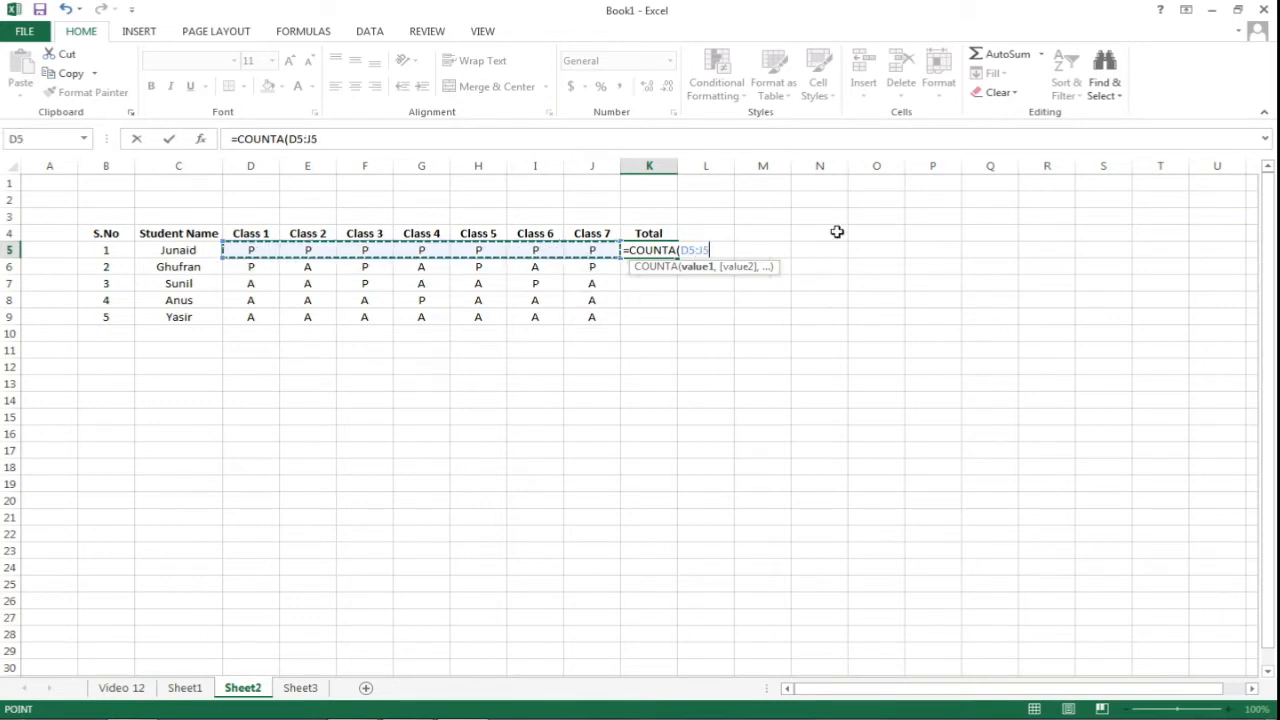
{"action": "type", "text": ")"}
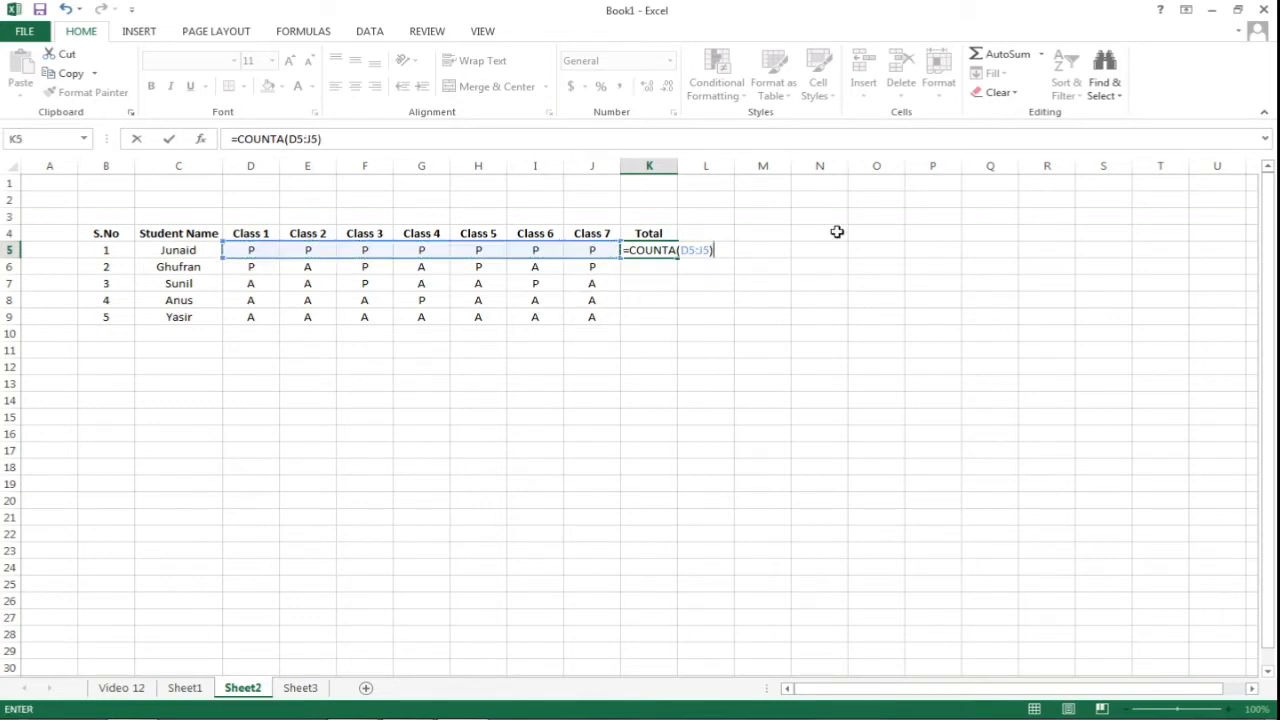
{"action": "key", "text": "Return"}
{"action": "left_click", "coordinate": [665, 251]}
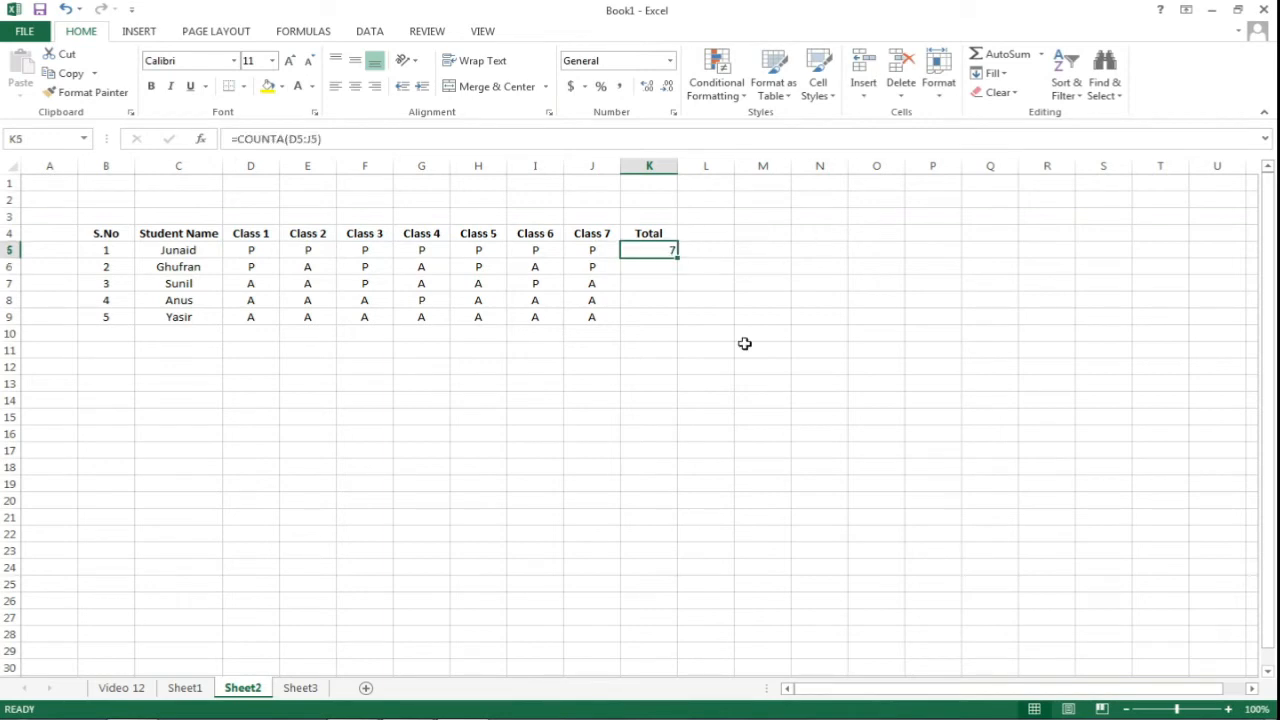
Clear the Class 4 entries in G5:G9 to test the COUNTA formula in K5, and undo the deletion.
{"action": "left_click", "coordinate": [431, 252]}
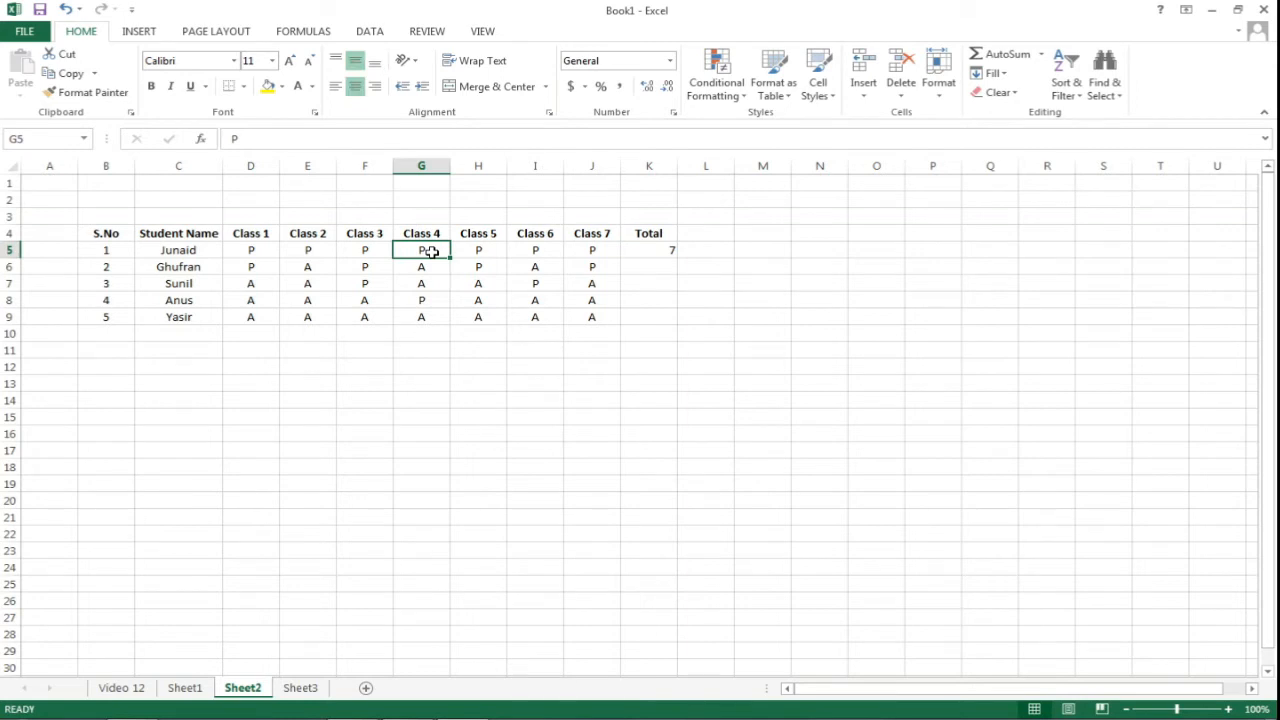
{"action": "key", "text": "shift+Down"}
{"action": "key", "text": "shift+Down"}
{"action": "key", "text": "shift+Down"}
{"action": "key", "text": "shift+Down"}
{"action": "key", "text": "Delete"}
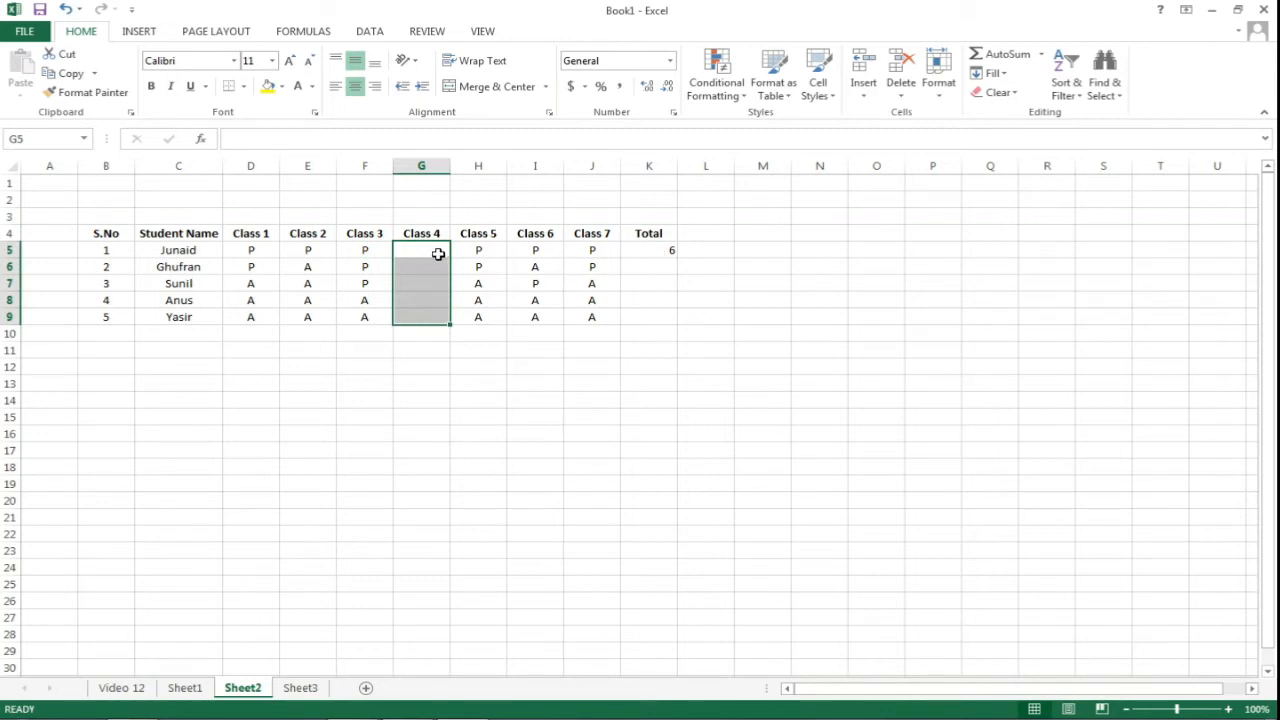
{"action": "left_click", "coordinate": [656, 248]}
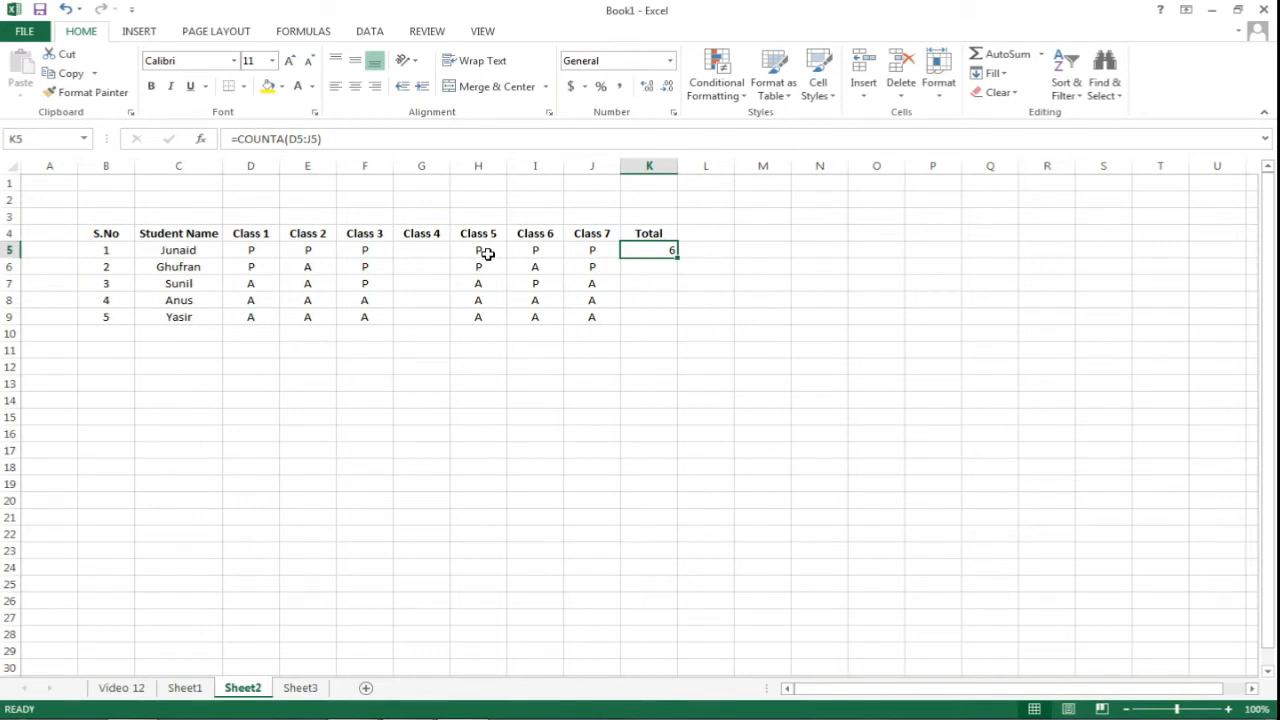
{"action": "key", "text": "ctrl+z"}
Fill the COUNTA formula from K5 down to K9 and check the totals for all students.
{"action": "left_click", "coordinate": [666, 249]}
{"action": "left_click_drag", "start_coordinate": [679, 264], "coordinate": [679, 324]}
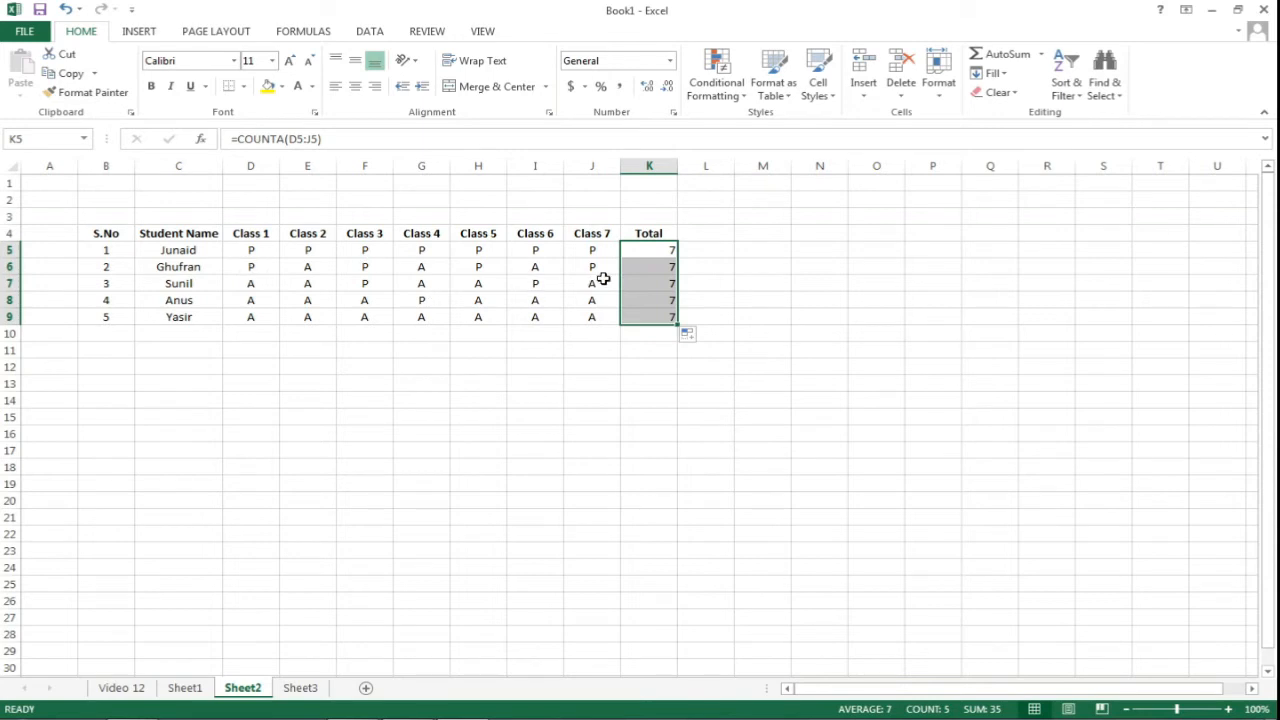
{"action": "left_click_drag", "start_coordinate": [659, 251], "coordinate": [670, 318]}
{"action": "left_click_drag", "start_coordinate": [670, 318], "coordinate": [671, 320]}
{"action": "left_click", "coordinate": [603, 251]}
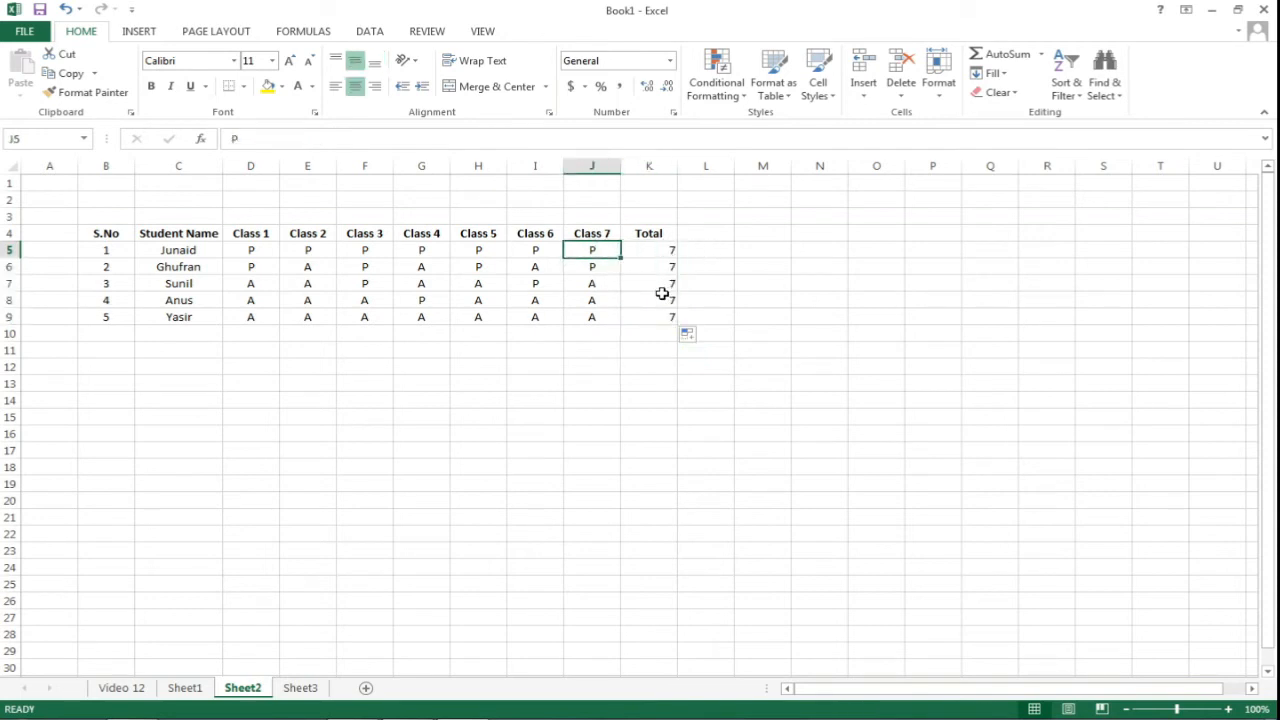
Add the column heading Attendance in cell L4 beside the Total column.
{"action": "left_click", "coordinate": [714, 236]}
{"action": "type", "text": "Atten"}
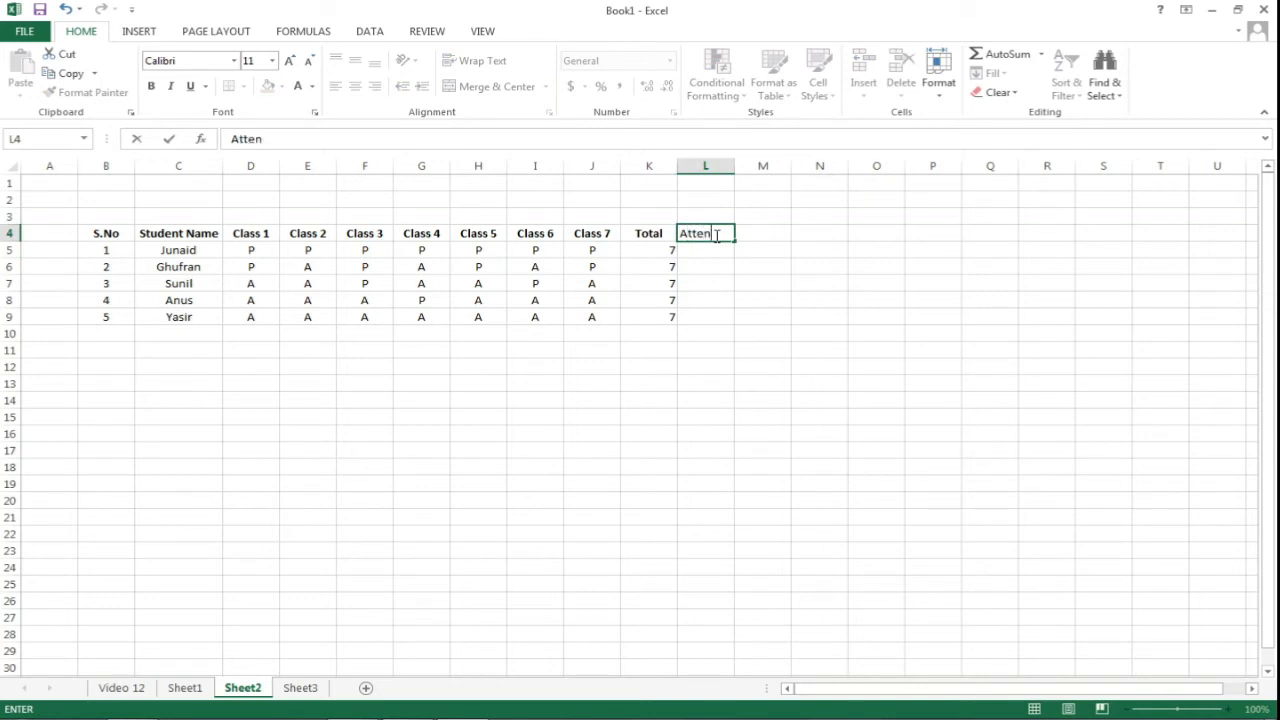
{"action": "type", "text": "dance"}
{"action": "key", "text": "Return"}
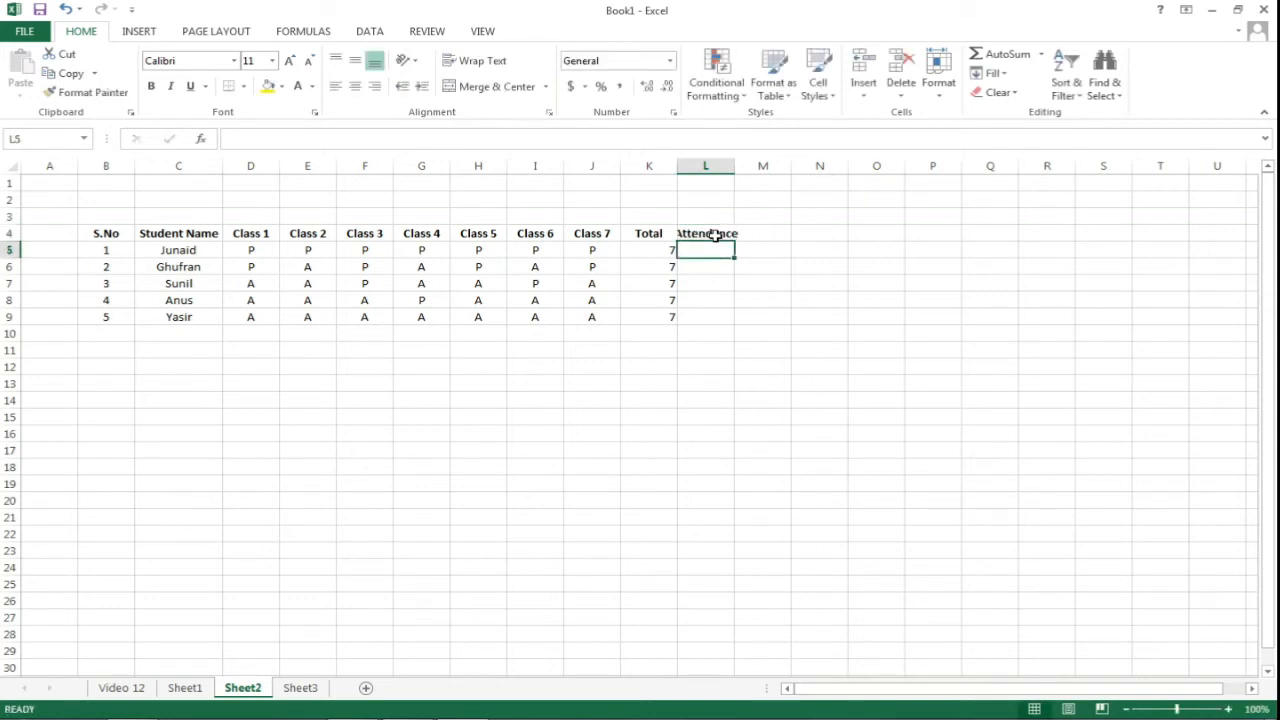
Widen column L to fit its heading and enter =COUNTIF(D5:J5,"P") in L5 to count the first student's present marks.
{"action": "left_click_drag", "start_coordinate": [735, 165], "coordinate": [755, 166]}
{"action": "type", "text": "="}
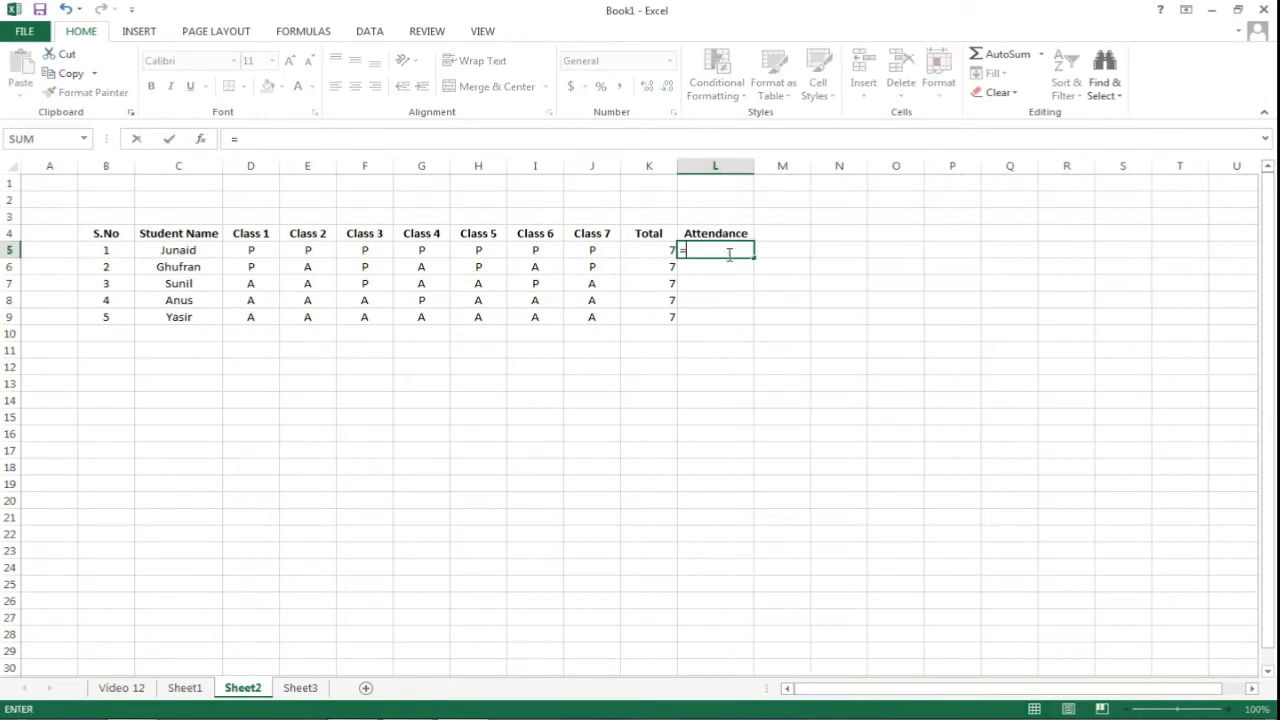
{"action": "type", "text": "coun"}
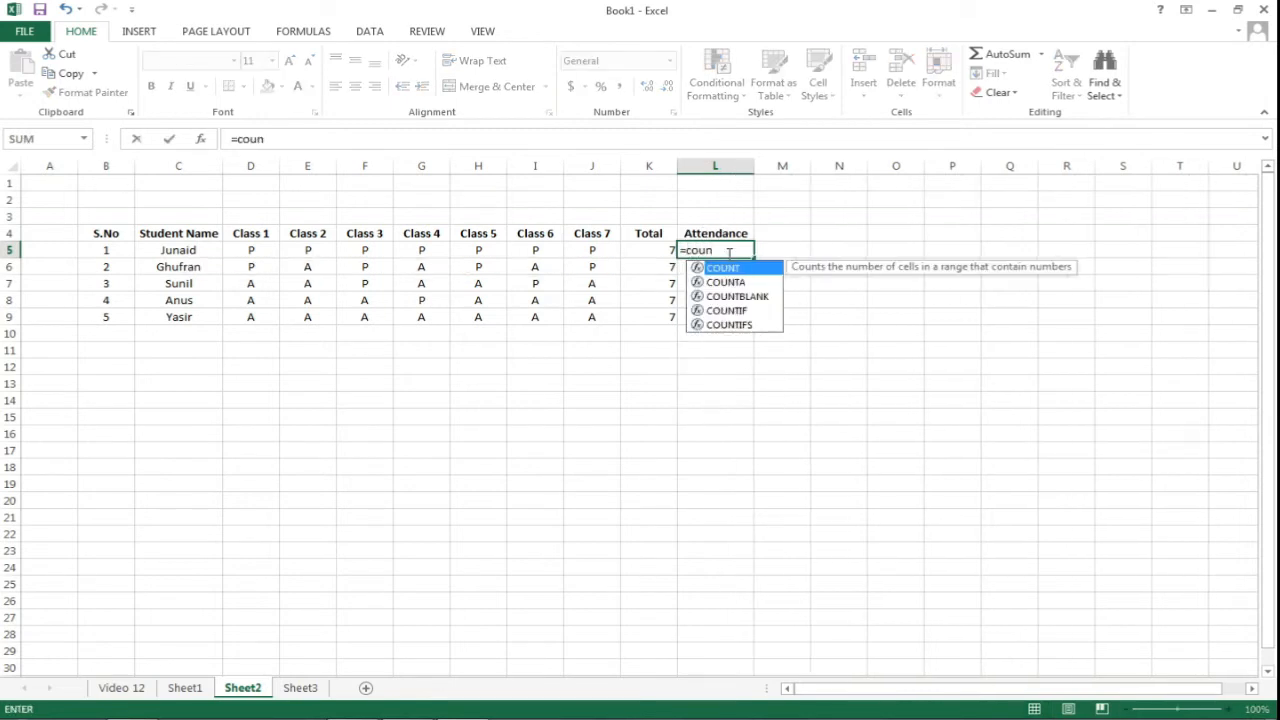
{"action": "double_click", "coordinate": [728, 311]}
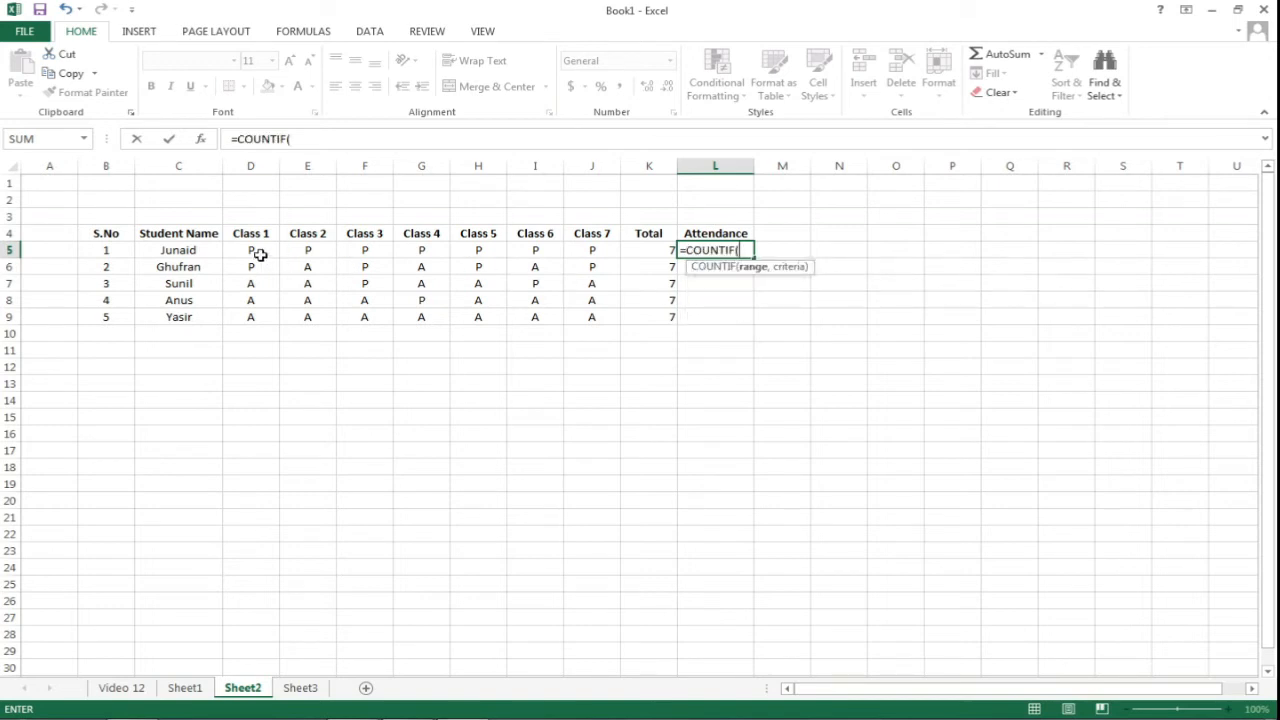
{"action": "left_click_drag", "start_coordinate": [260, 254], "coordinate": [580, 250]}
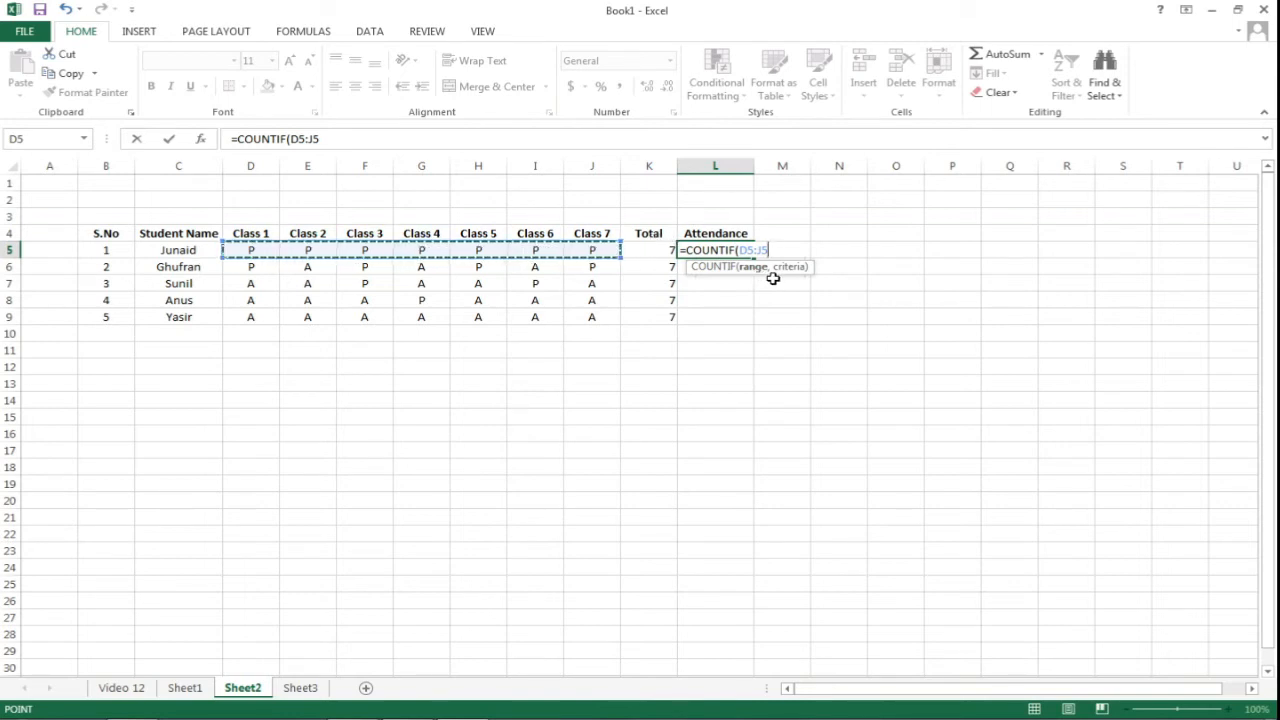
{"action": "type", "text": ",\"P"}
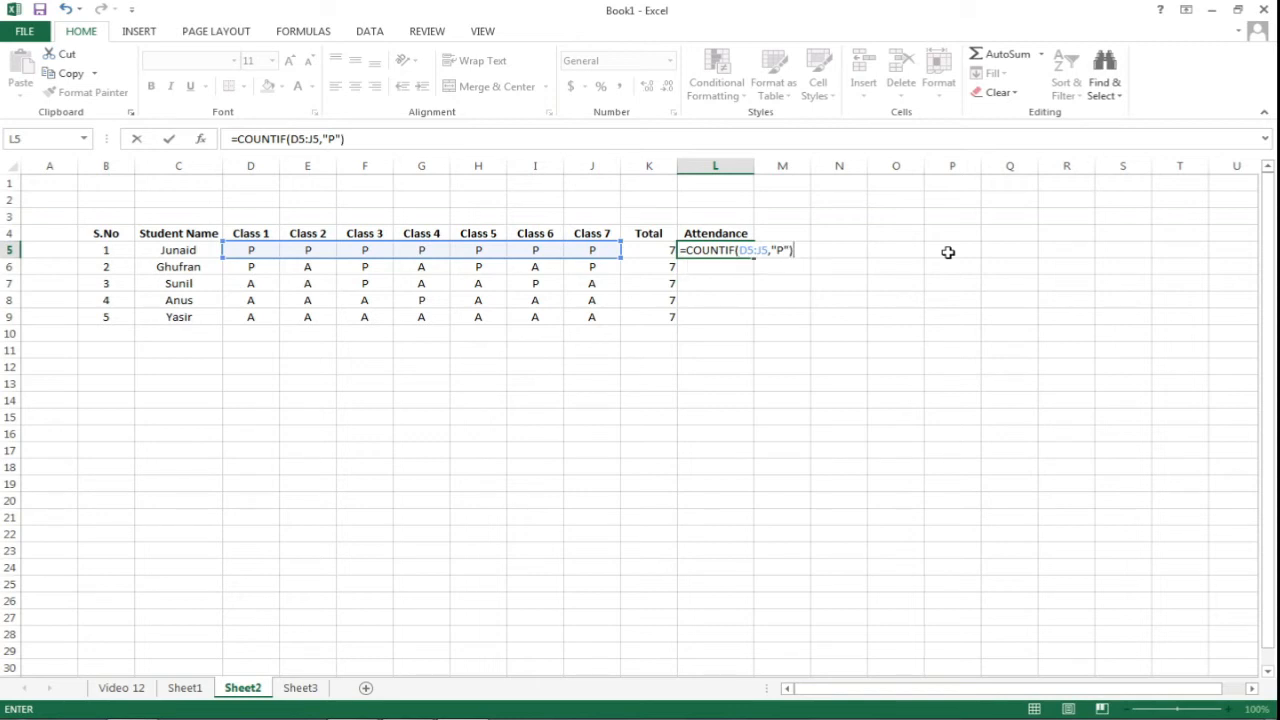
{"action": "left_click", "coordinate": [784, 249]}
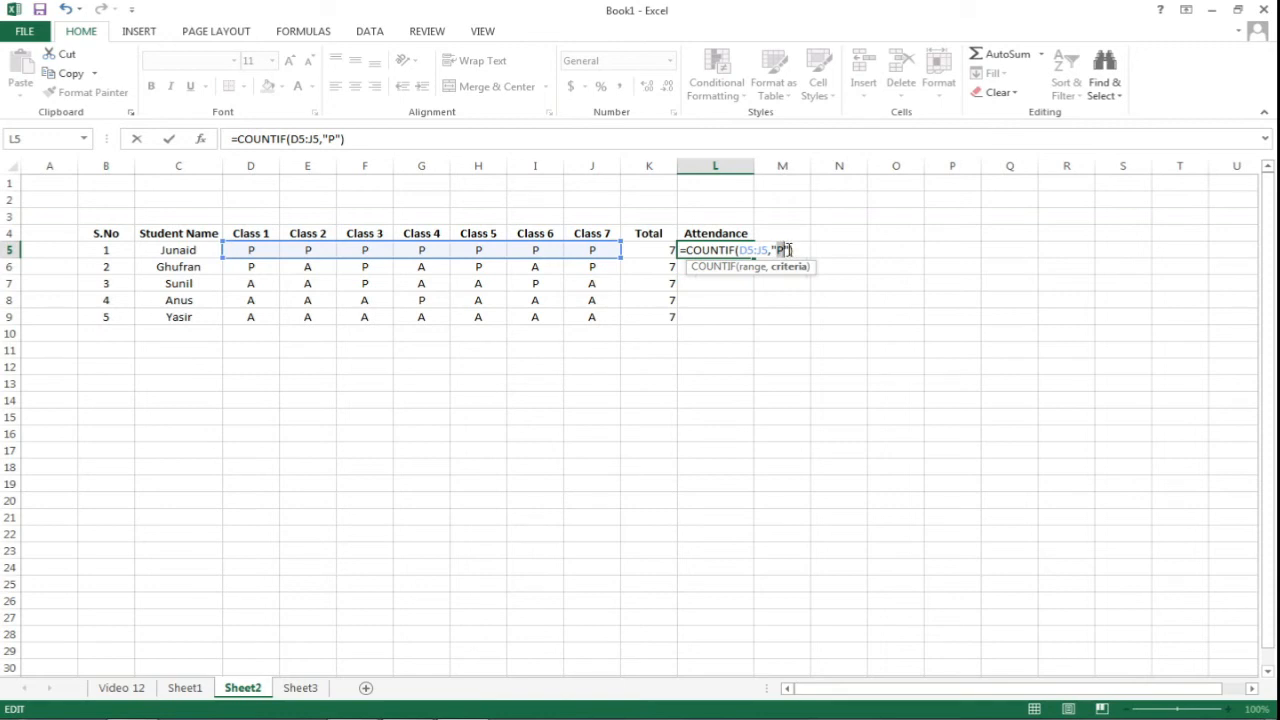
{"action": "key", "text": "Return"}
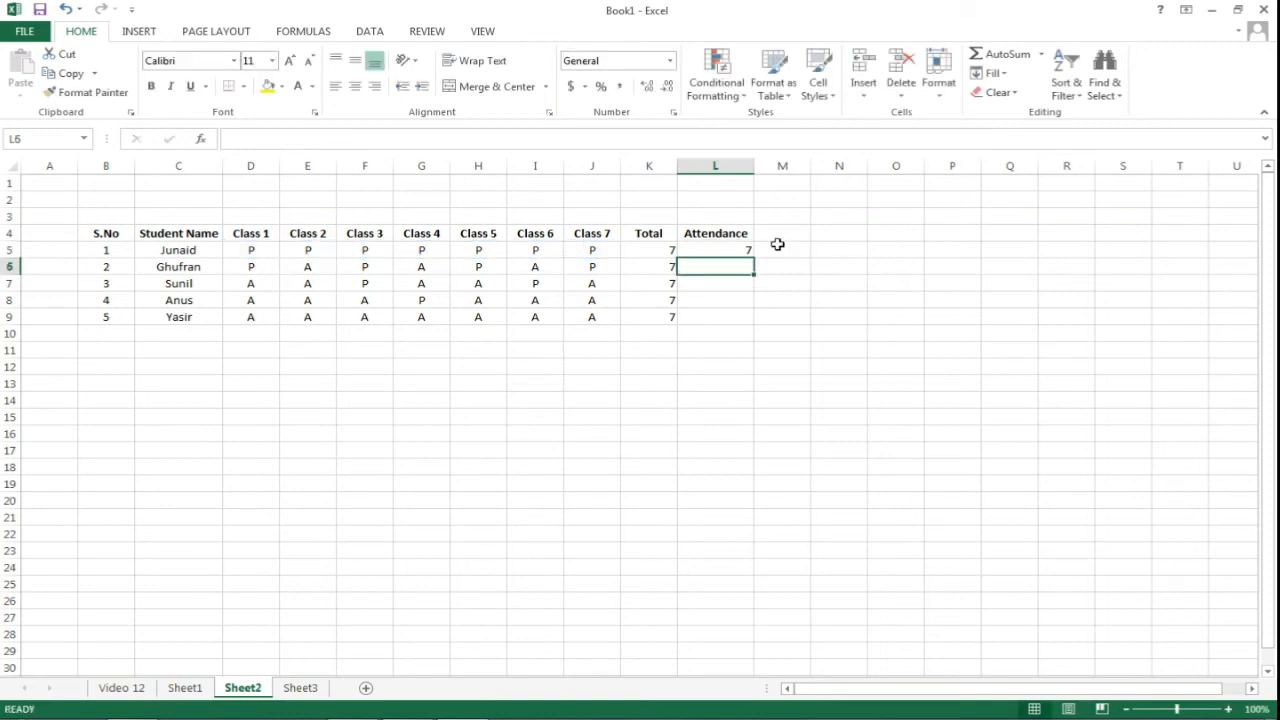
Fill the COUNTIF formula from L5 down to L9 and check the last student's formula in L9.
{"action": "left_click", "coordinate": [714, 251]}
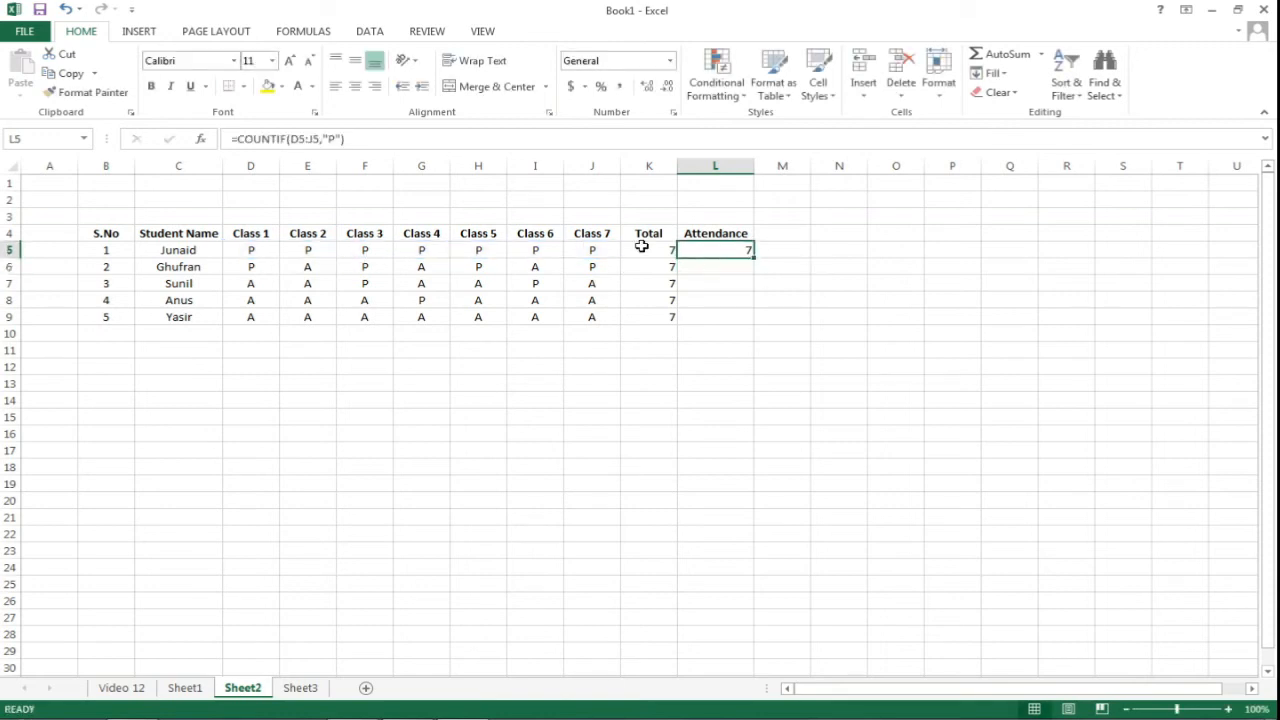
{"action": "left_click_drag", "start_coordinate": [754, 257], "coordinate": [748, 322]}
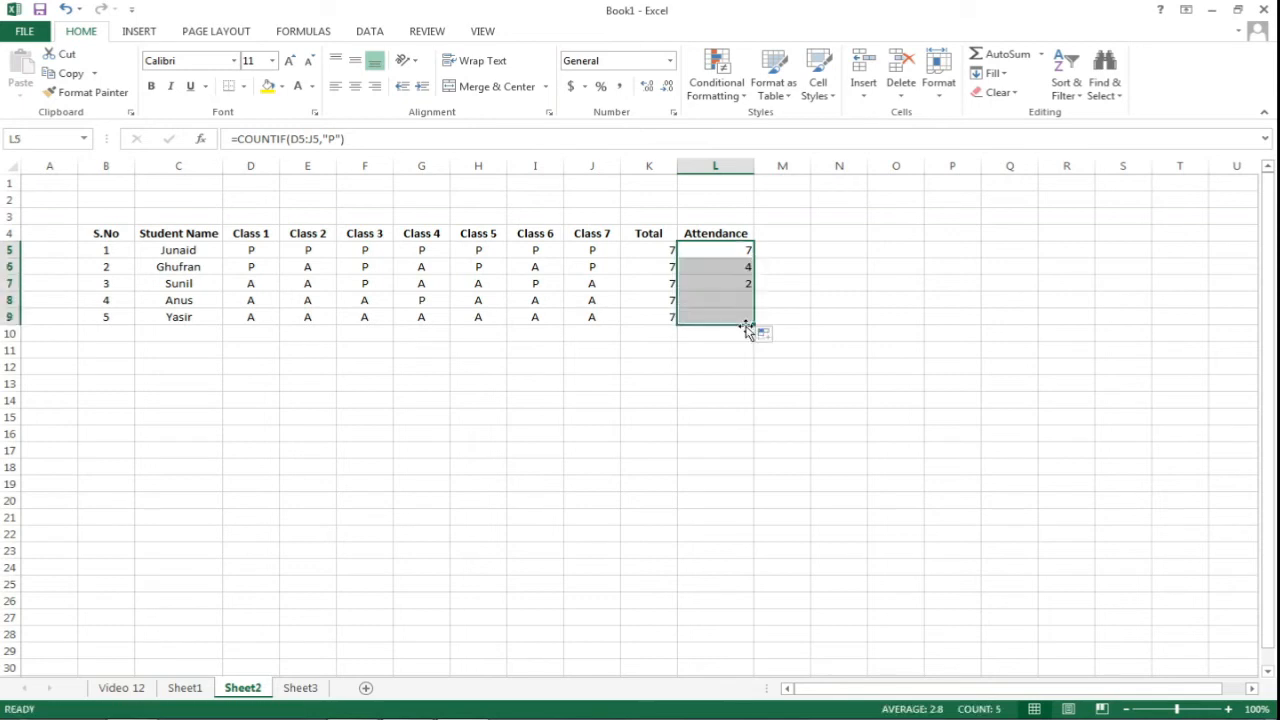
{"action": "left_click", "coordinate": [733, 320]}
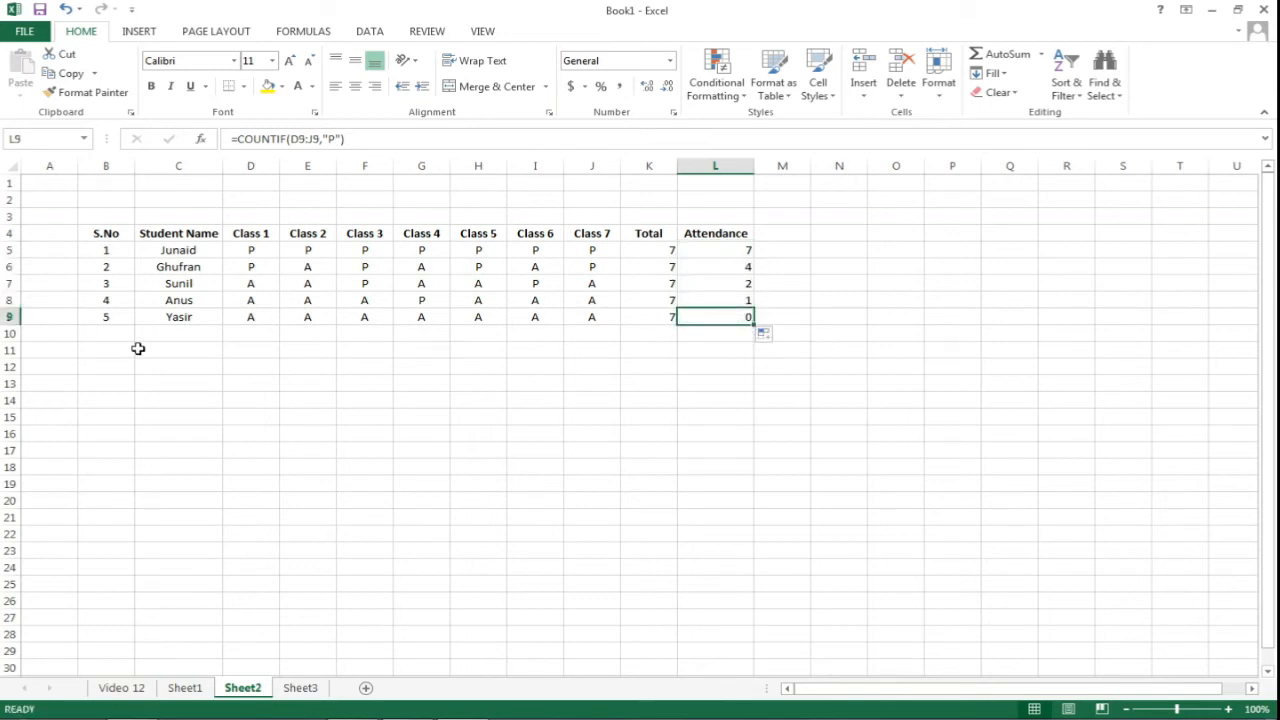
Rename the heading in L4 to Present and add the heading Absent in M4.
{"action": "left_click", "coordinate": [710, 236]}
{"action": "type", "text": "pRES"}
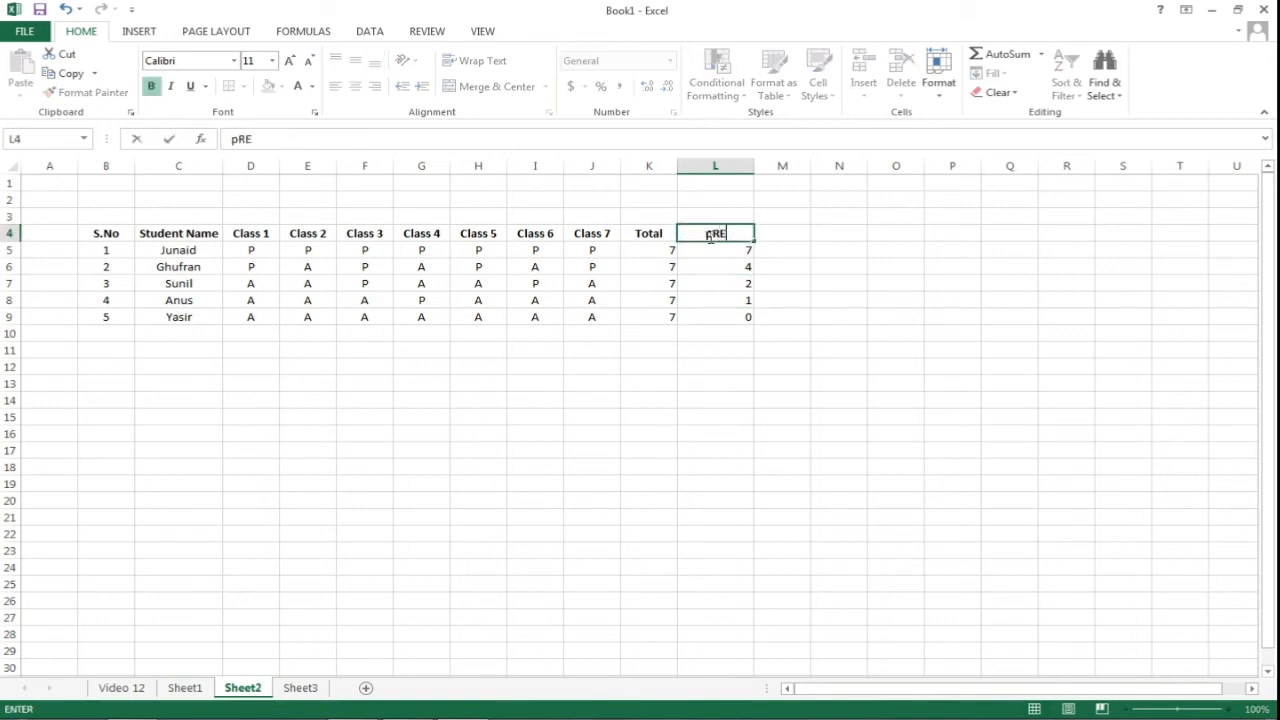
{"action": "key", "text": "BackSpace"}
{"action": "key", "text": "BackSpace"}
{"action": "key", "text": "BackSpace"}
{"action": "key", "text": "BackSpace"}
{"action": "type", "text": "Present"}
{"action": "key", "text": "Tab"}
{"action": "type", "text": "Ab"}
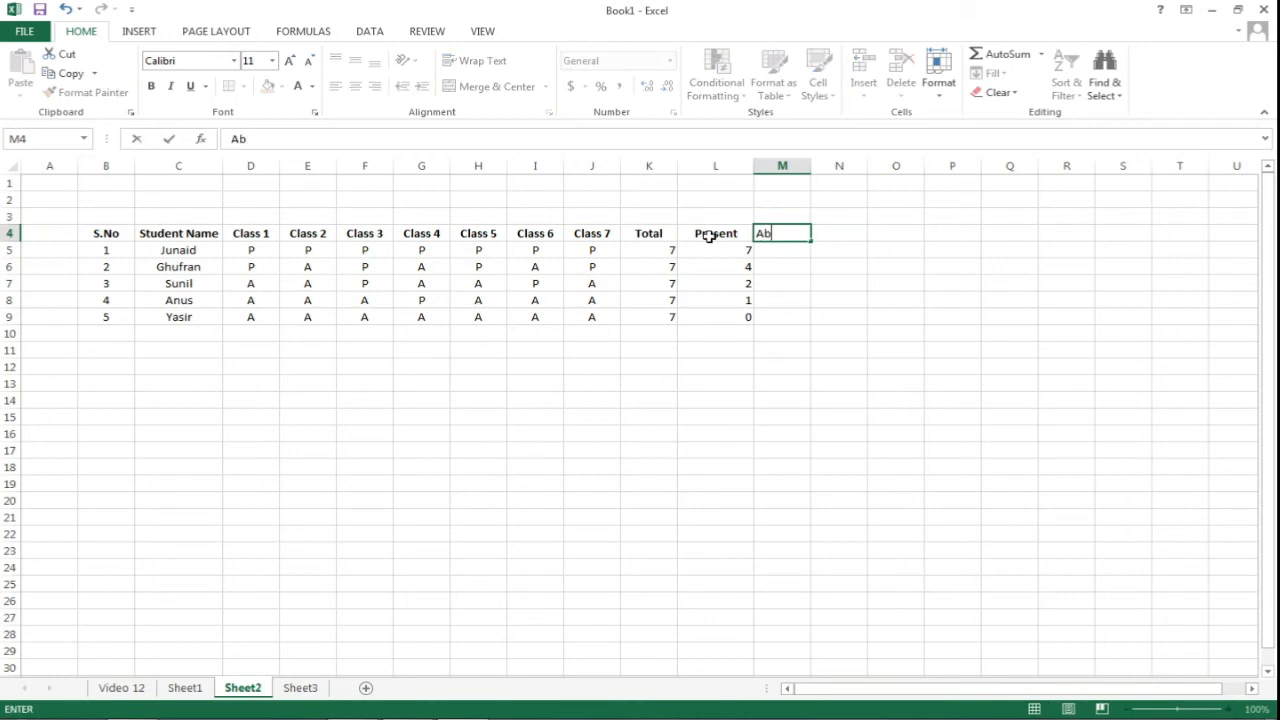
{"action": "type", "text": "sent"}
{"action": "key", "text": "Return"}
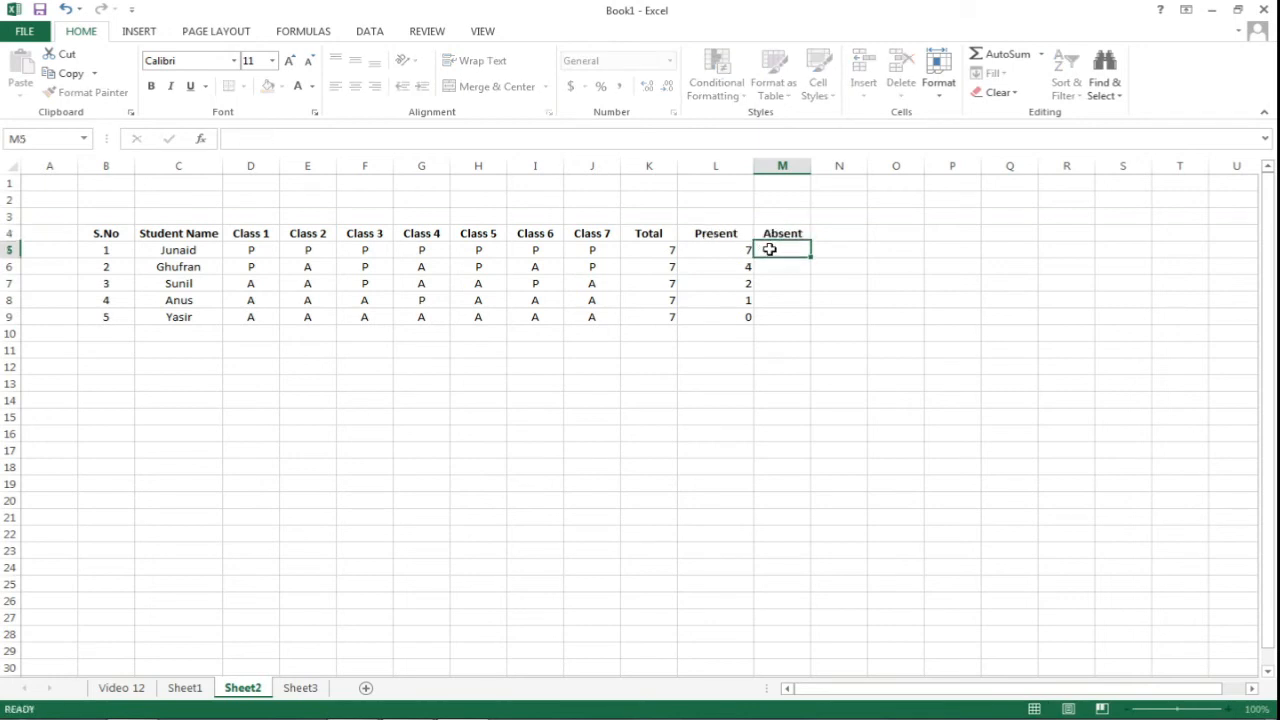
Enter =COUNTIF(D5:J5,"a") in cell M5 to count the first student's absences.
{"action": "type", "text": "=coun"}
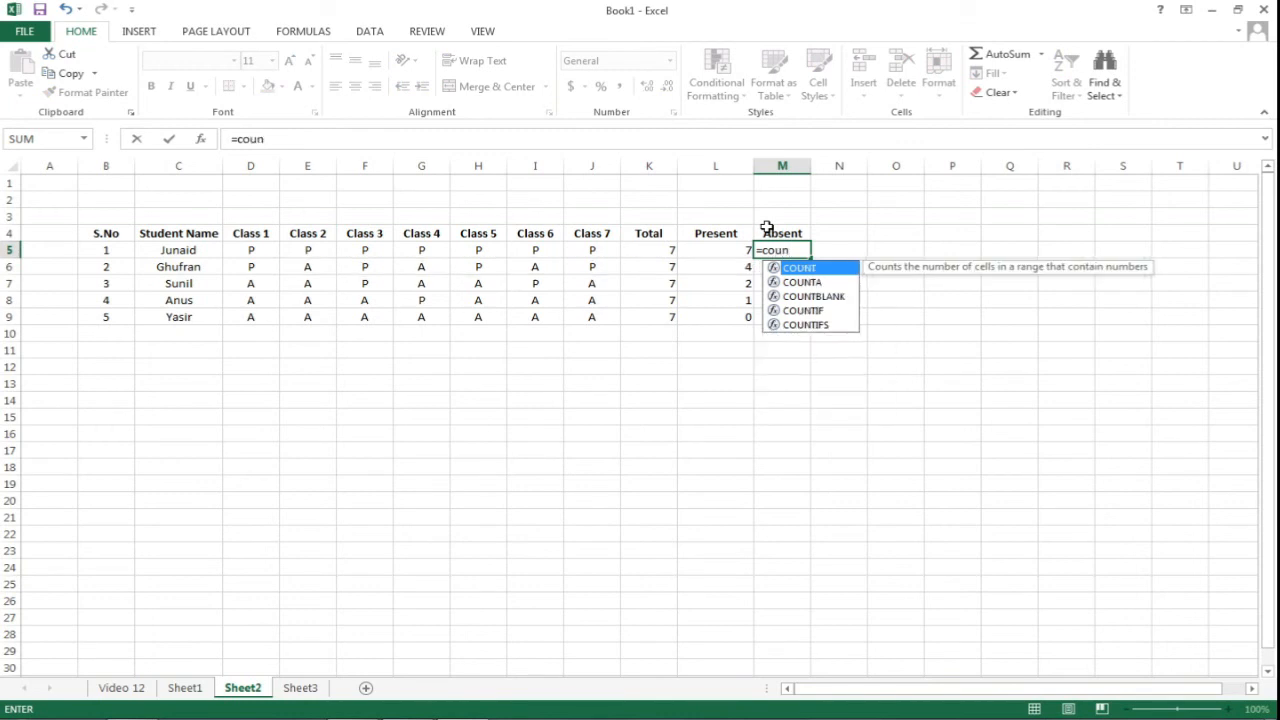
{"action": "double_click", "coordinate": [807, 311]}
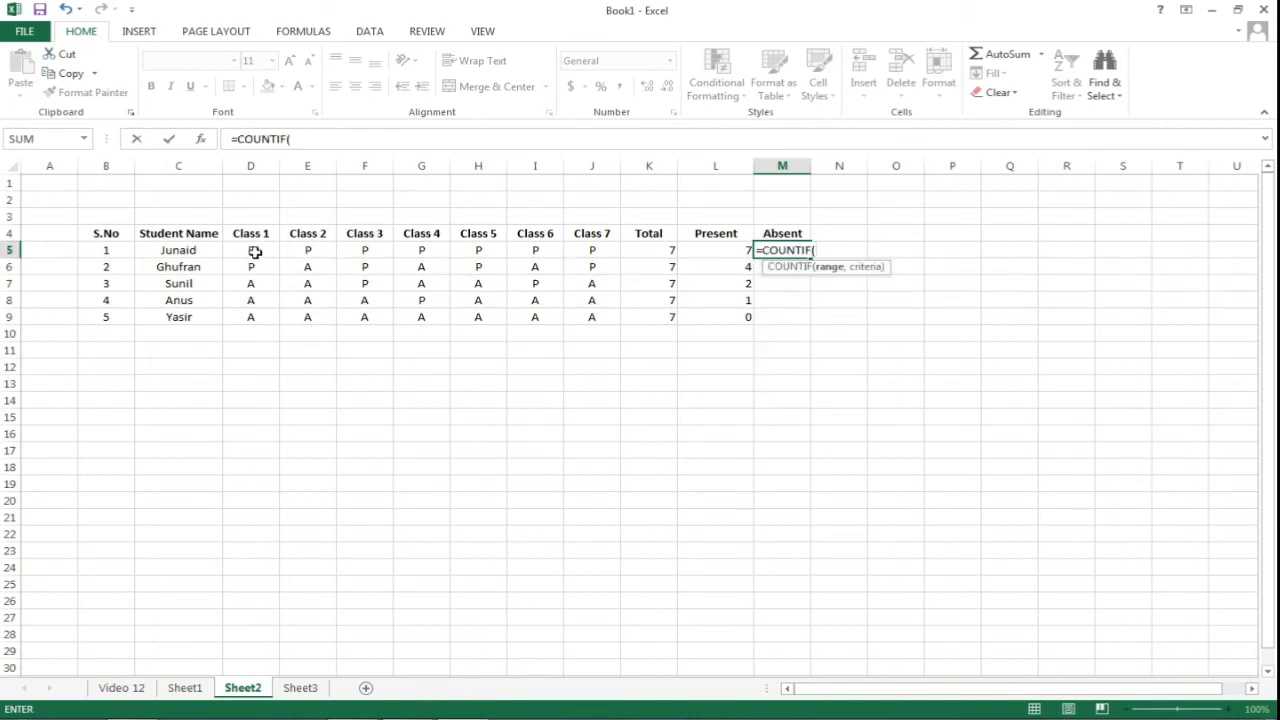
{"action": "left_click_drag", "start_coordinate": [254, 251], "coordinate": [607, 254]}
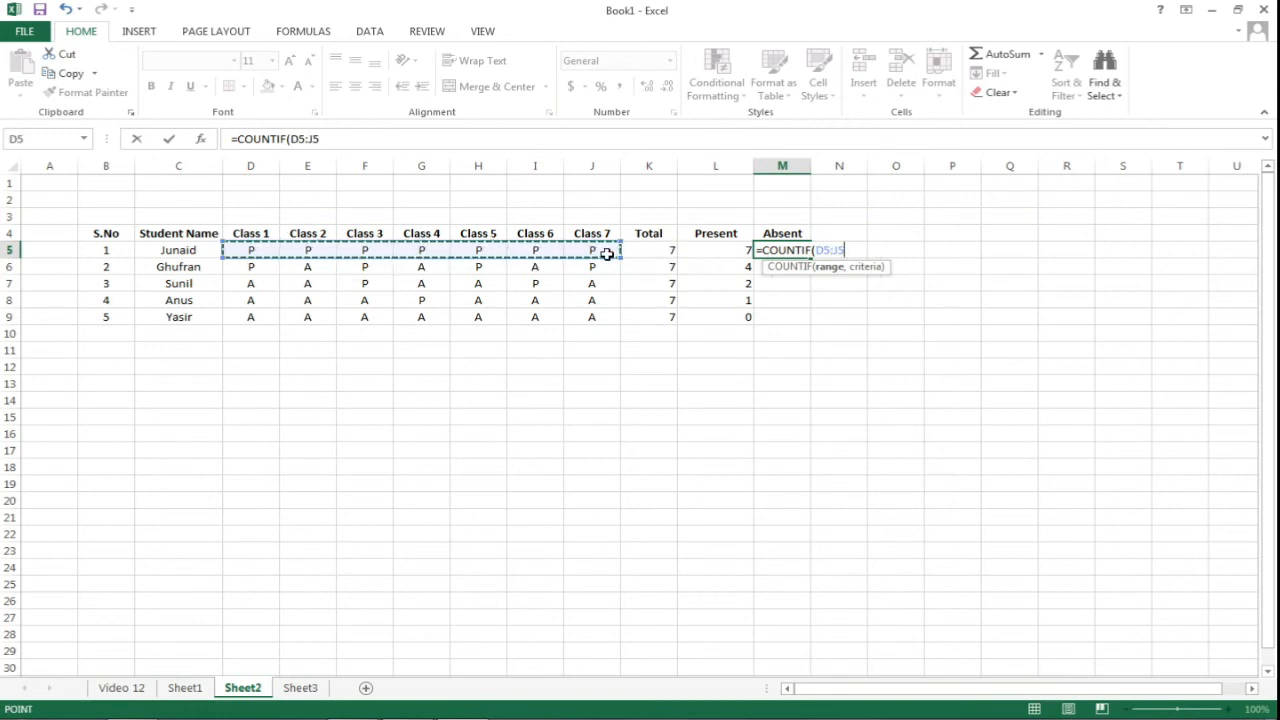
{"action": "type", "text": ",\"a"}
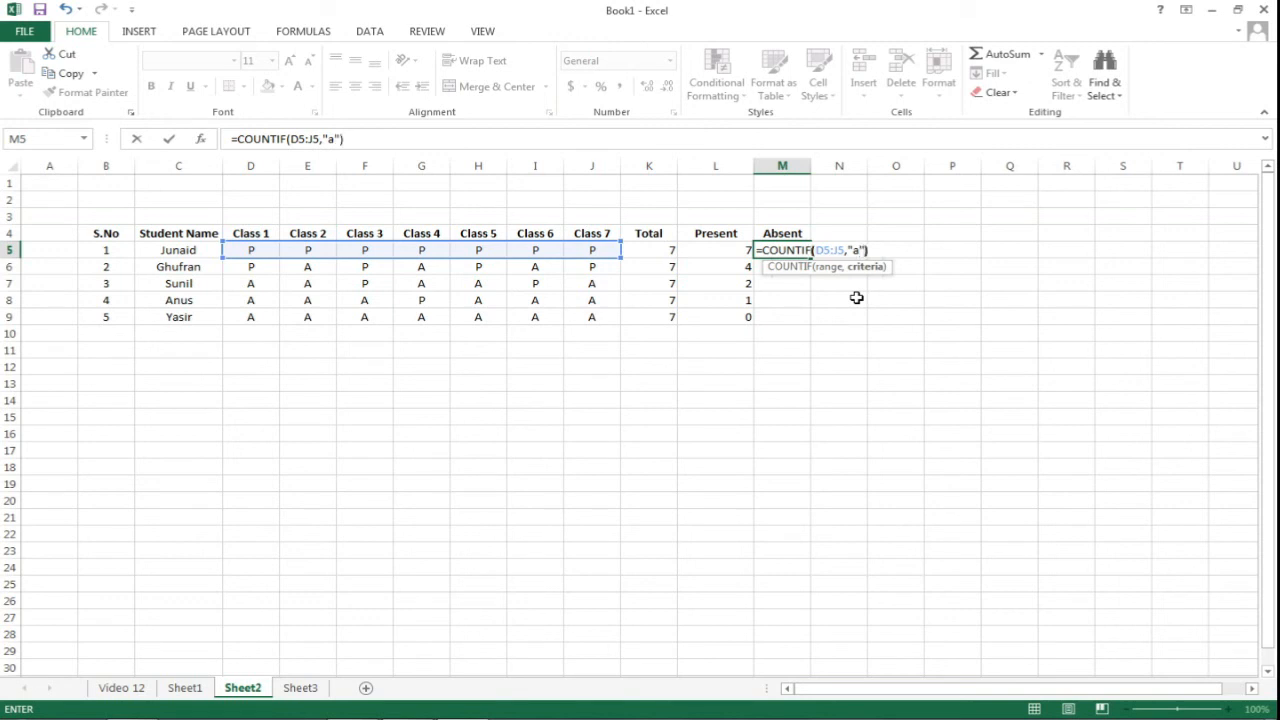
{"action": "key", "text": "Return"}
Fill the absence formula from M5 down to M9 for all students and minimize the workbook window.
{"action": "left_click", "coordinate": [801, 250]}
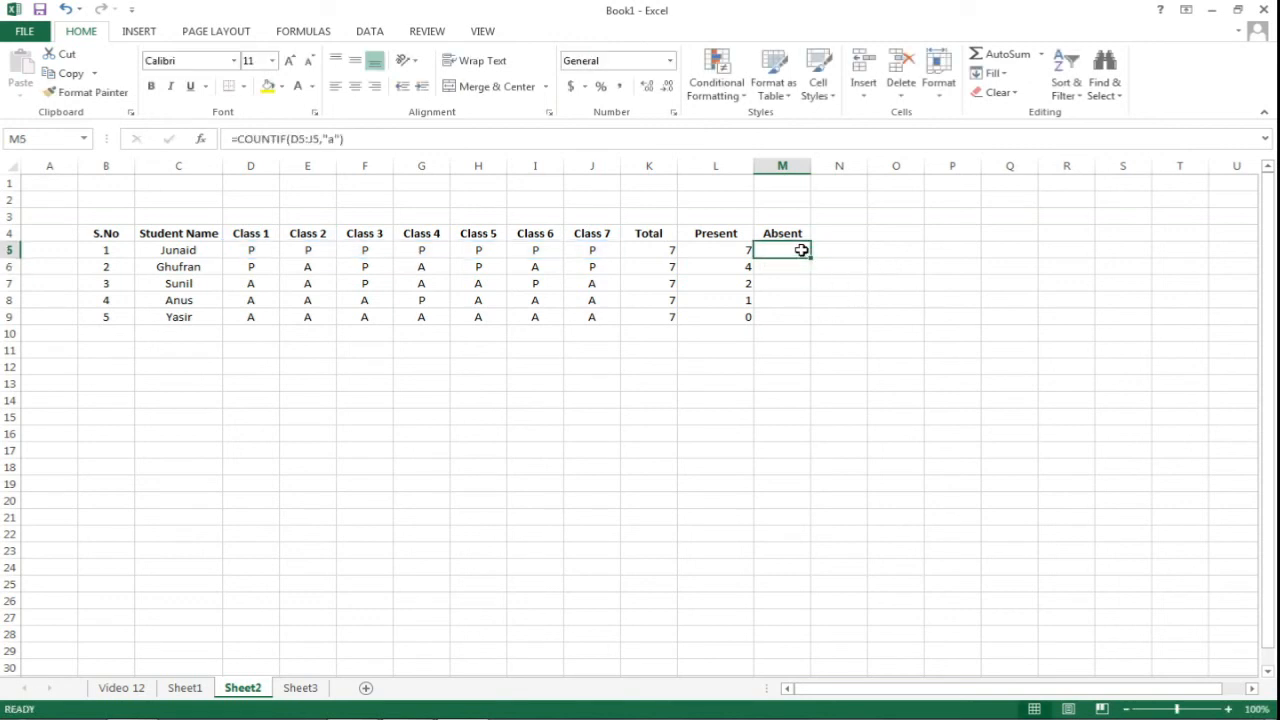
{"action": "left_click_drag", "start_coordinate": [809, 256], "coordinate": [812, 322]}
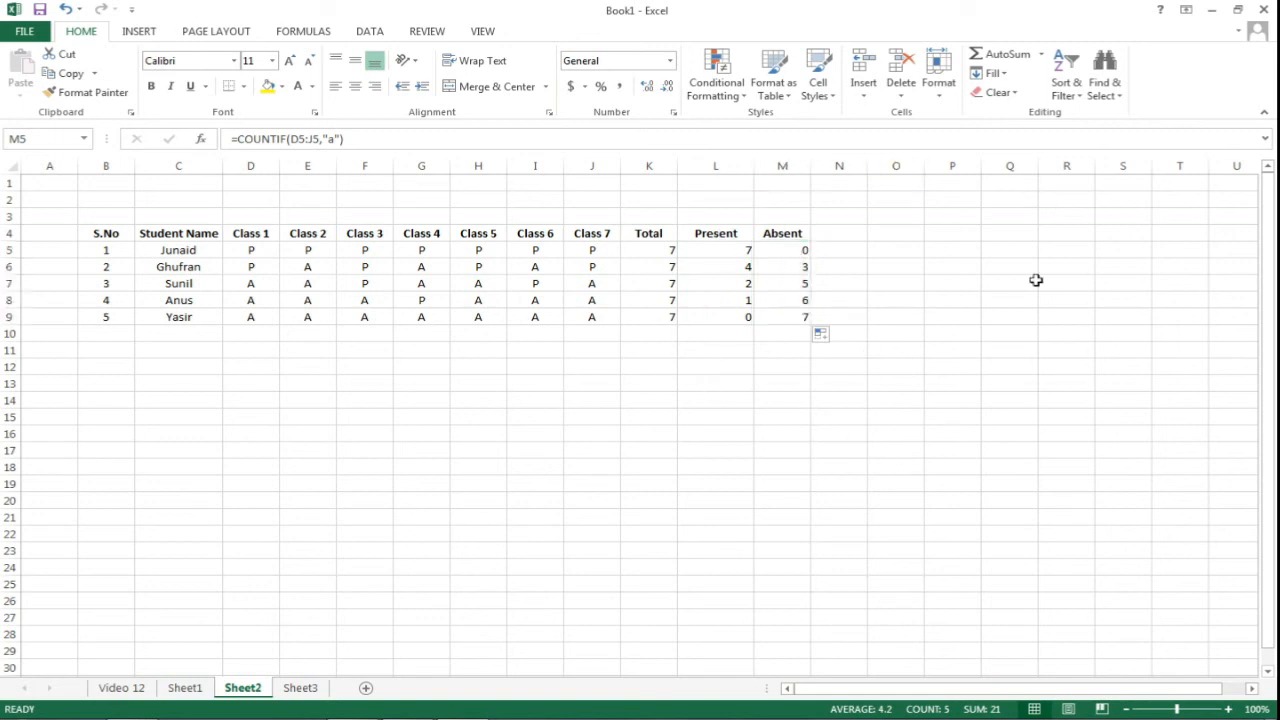
{"action": "left_click", "coordinate": [1212, 12]}
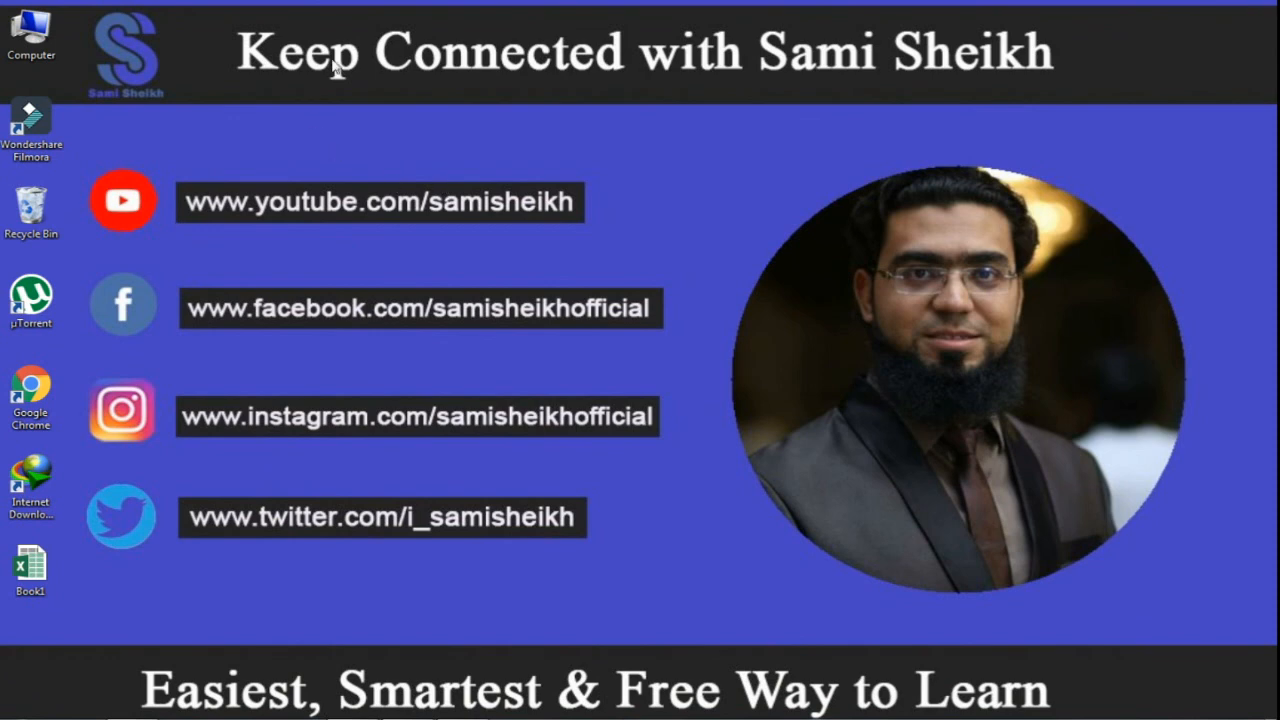